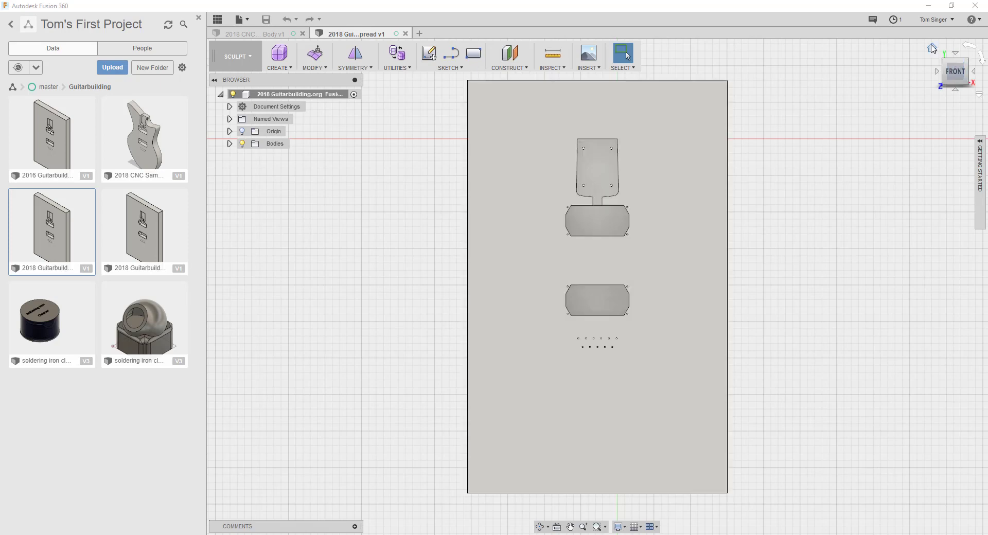
Switch from the Sculpt workspace to the Model workspace for the guitar blank.
left_click(934, 51)
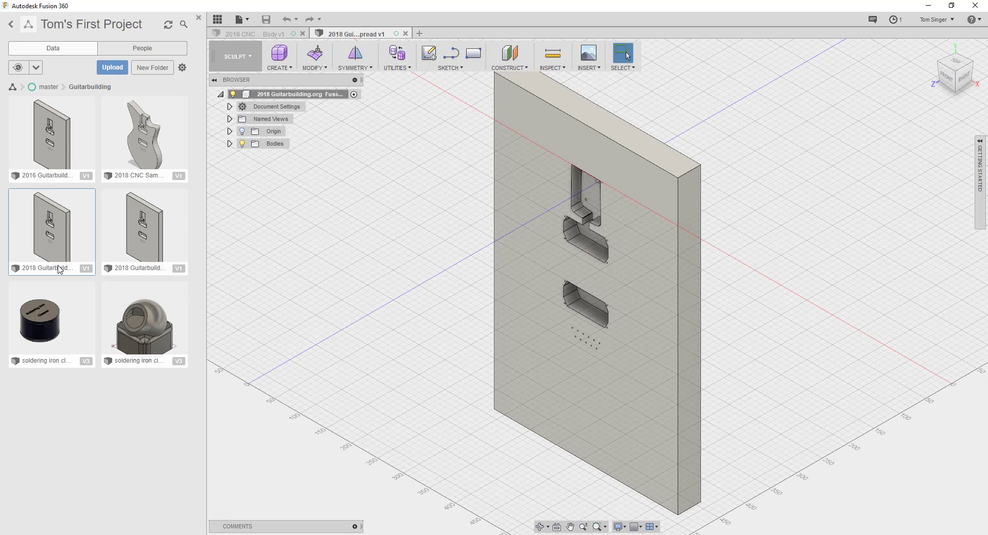
left_click(250, 58)
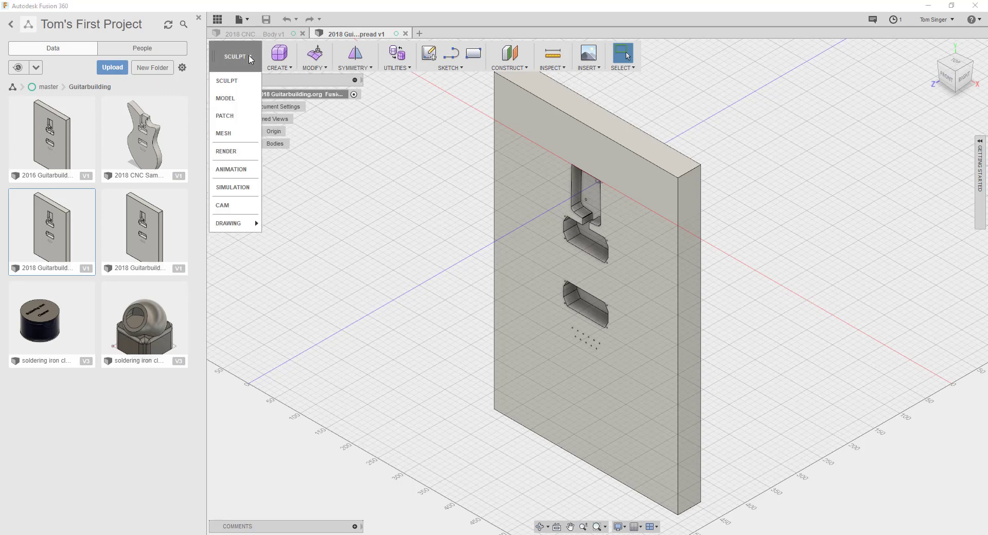
left_click(230, 101)
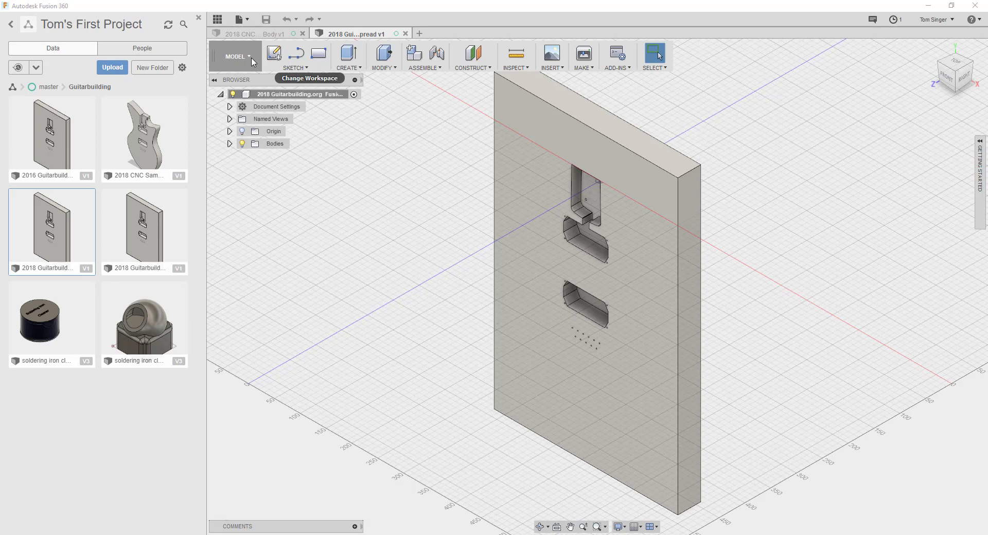
Start a new sketch on the large front face of the guitar blank.
left_click(949, 79)
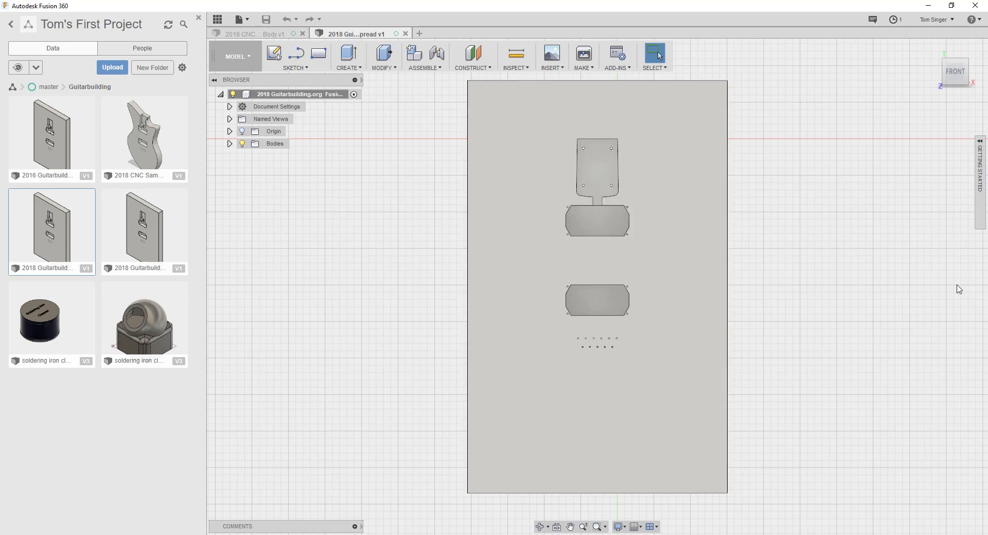
left_click(934, 48)
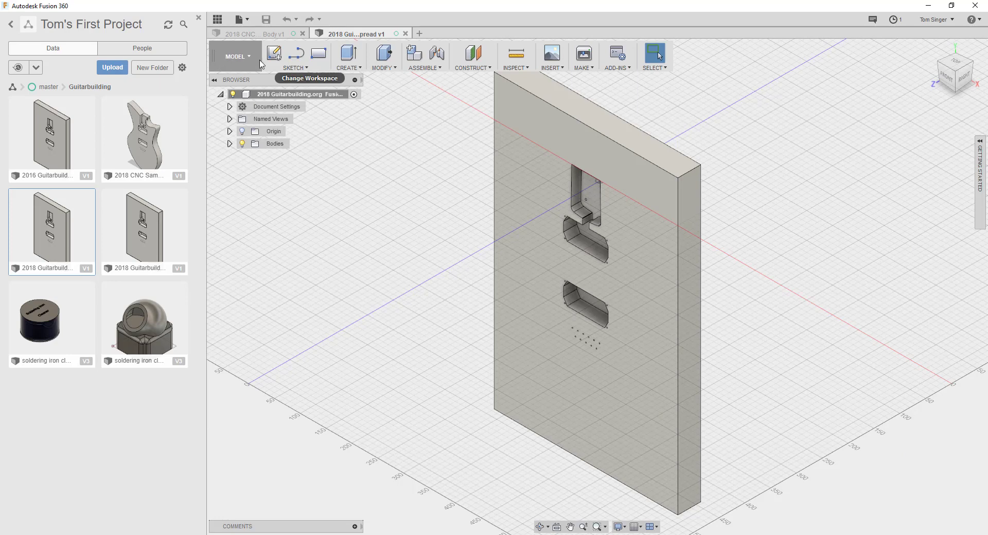
left_click(275, 54)
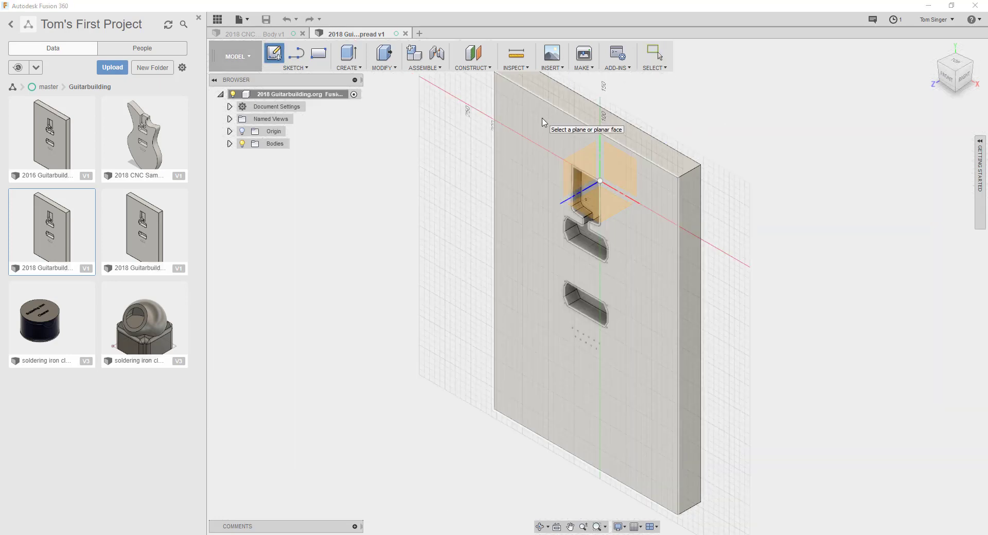
left_click(545, 129)
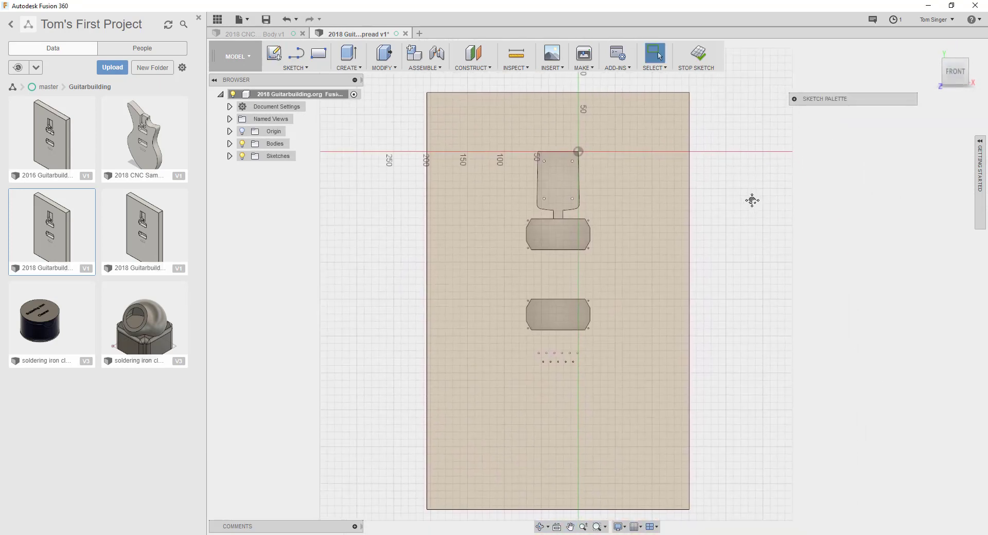
scroll(752, 206, "up", 1)
scroll(751, 209, "down", 2)
scroll(749, 214, "up", 2)
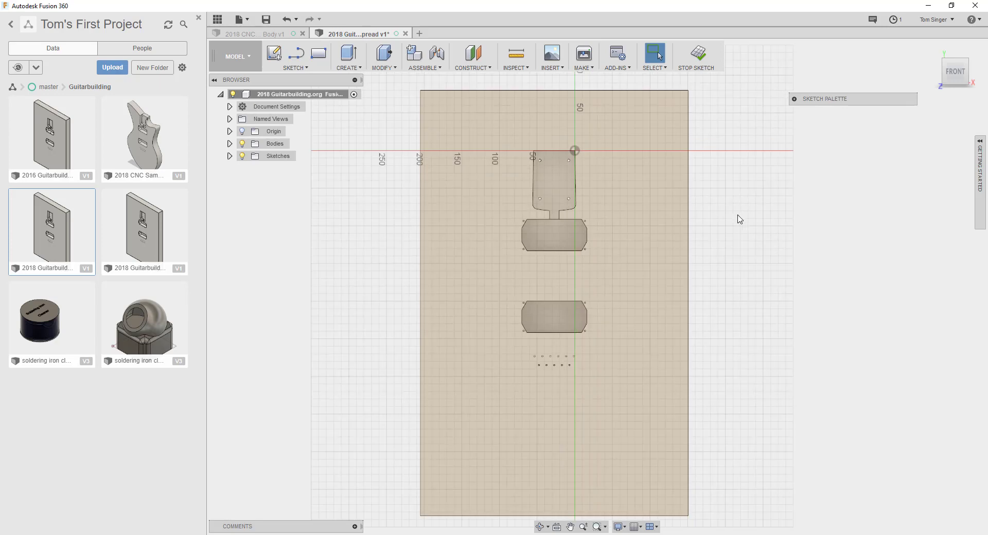
mouse_move(754, 232)
middle_mouse_down()
mouse_move(750, 219)
mouse_move(758, 223)
mouse_move(733, 212)
middle_mouse_up()
scroll(731, 214, "down", 2)
scroll(732, 215, "up", 1)
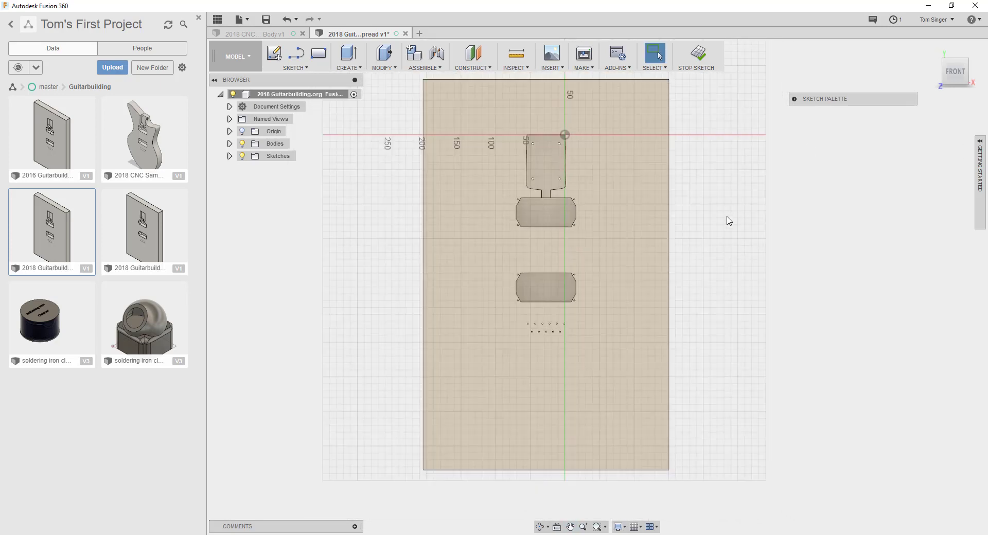
mouse_move(729, 221)
middle_mouse_down()
mouse_move(731, 248)
mouse_move(728, 234)
mouse_move(695, 221)
middle_mouse_up()
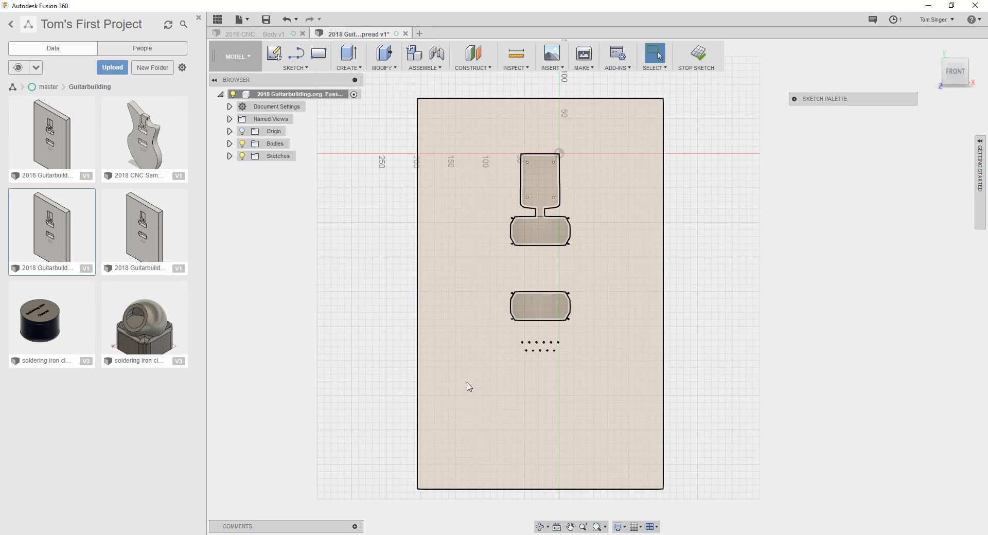
left_click(304, 69)
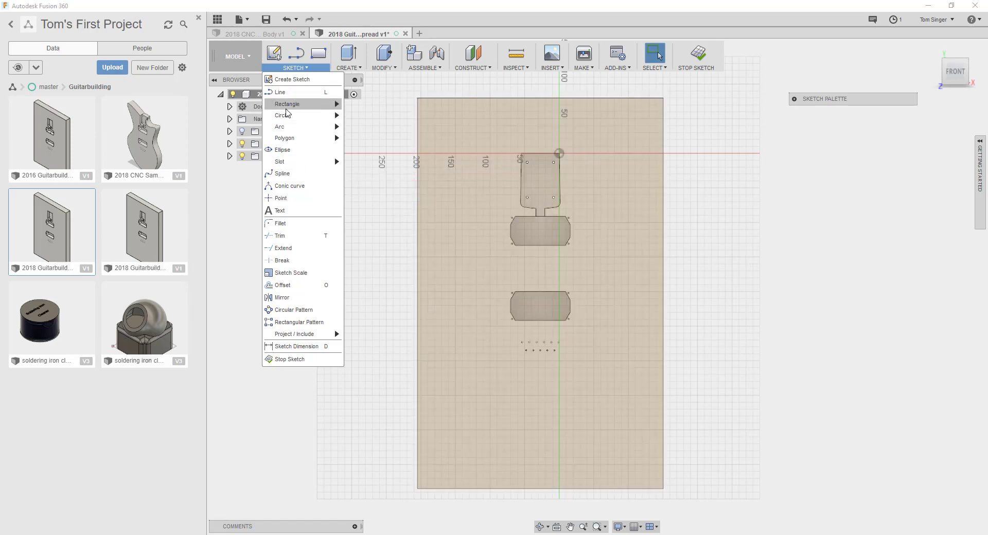
mouse_move(282, 127)
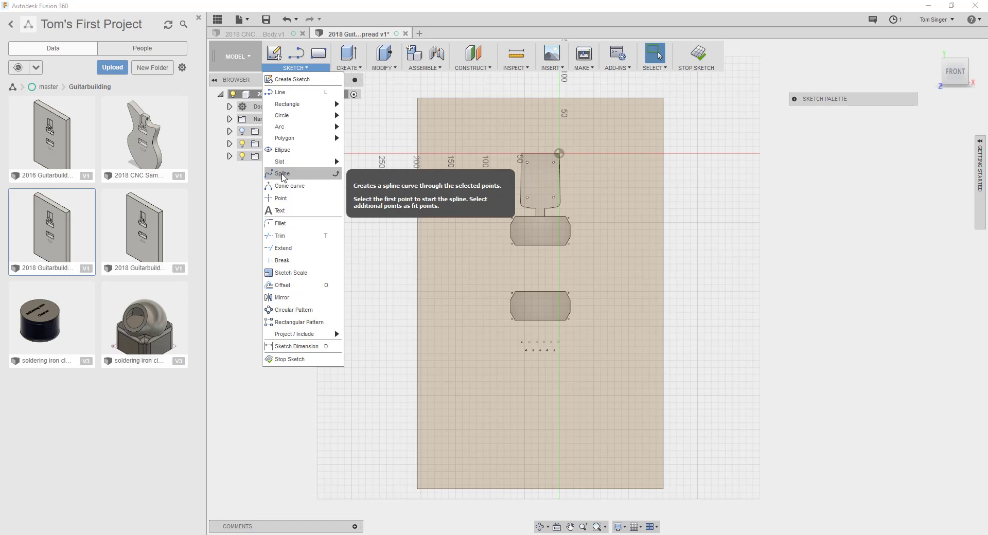
left_click(282, 175)
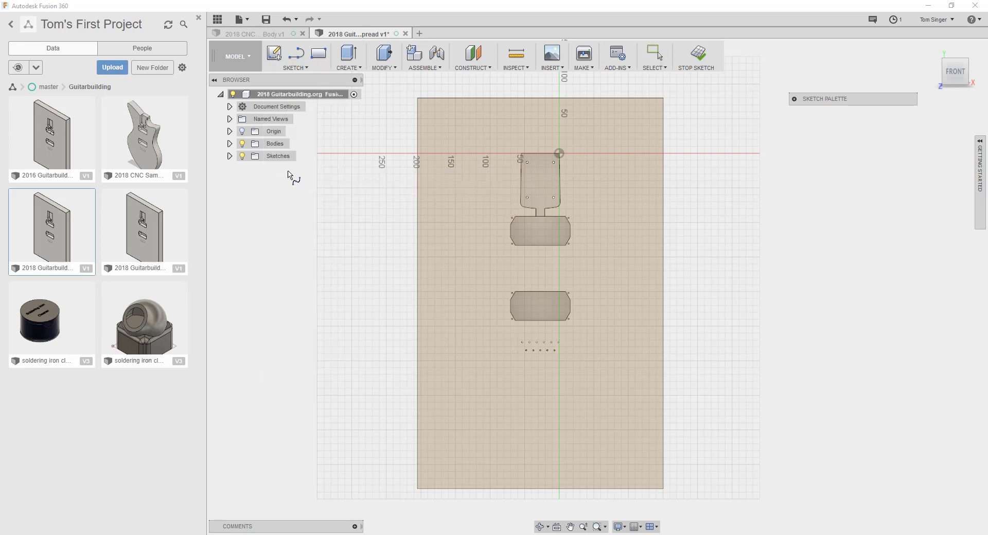
left_click(560, 153)
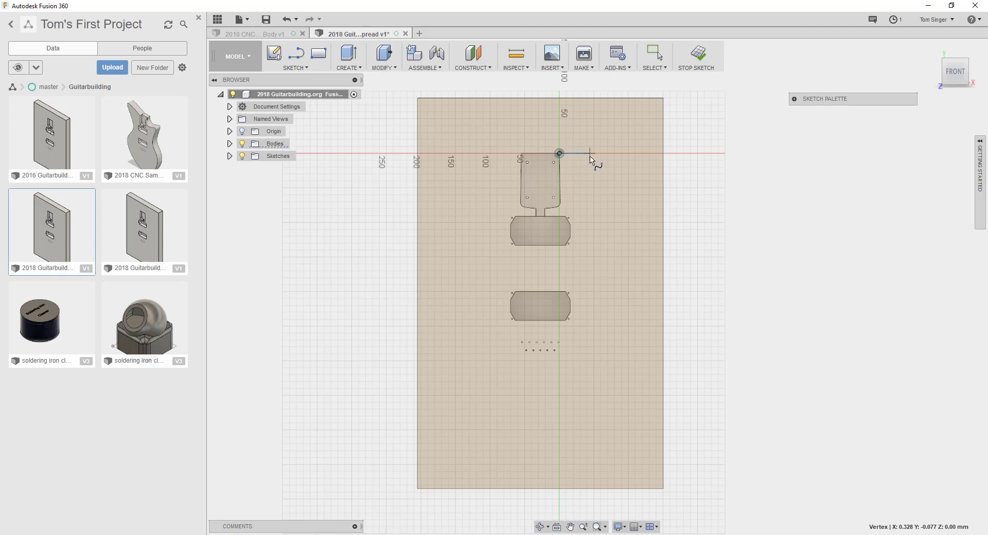
left_click(608, 188)
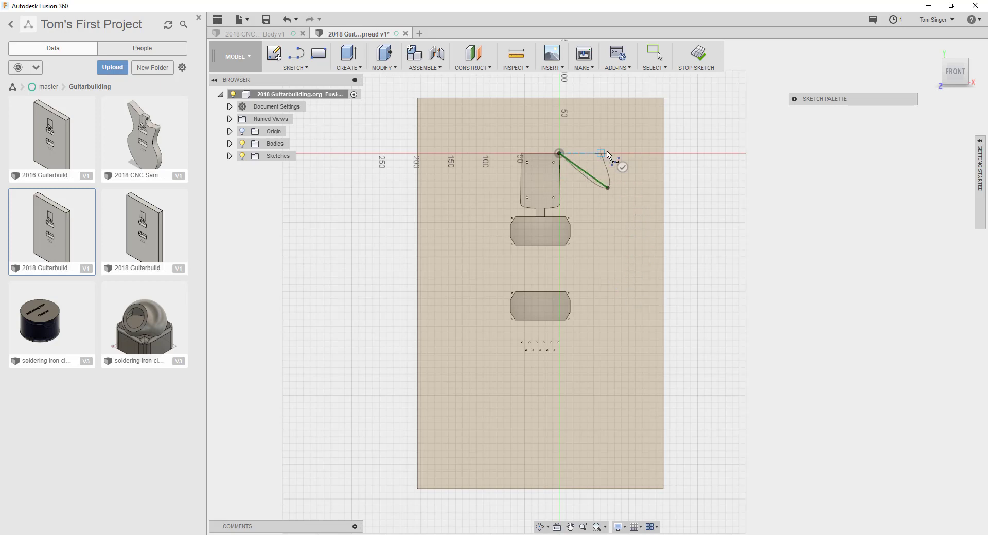
right_click(632, 152)
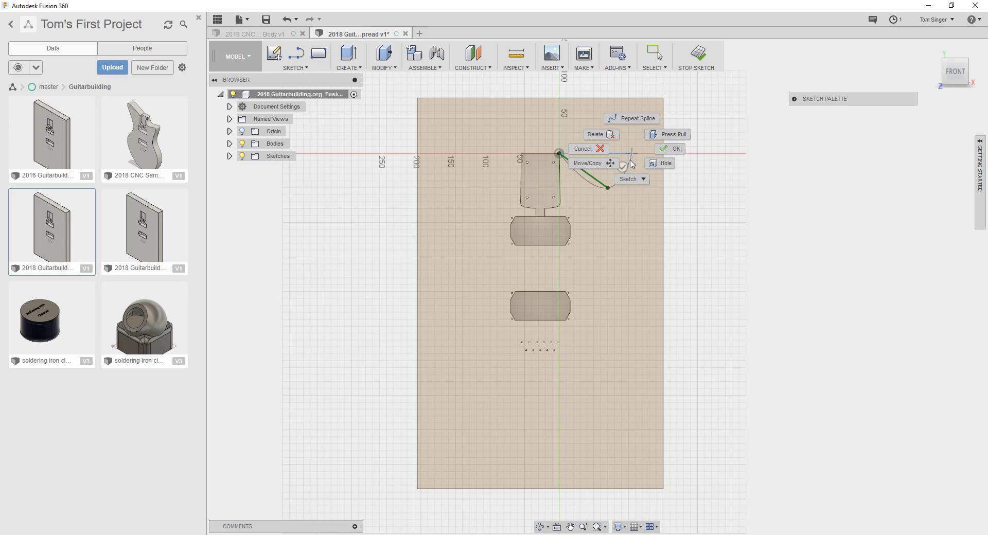
left_click(601, 150)
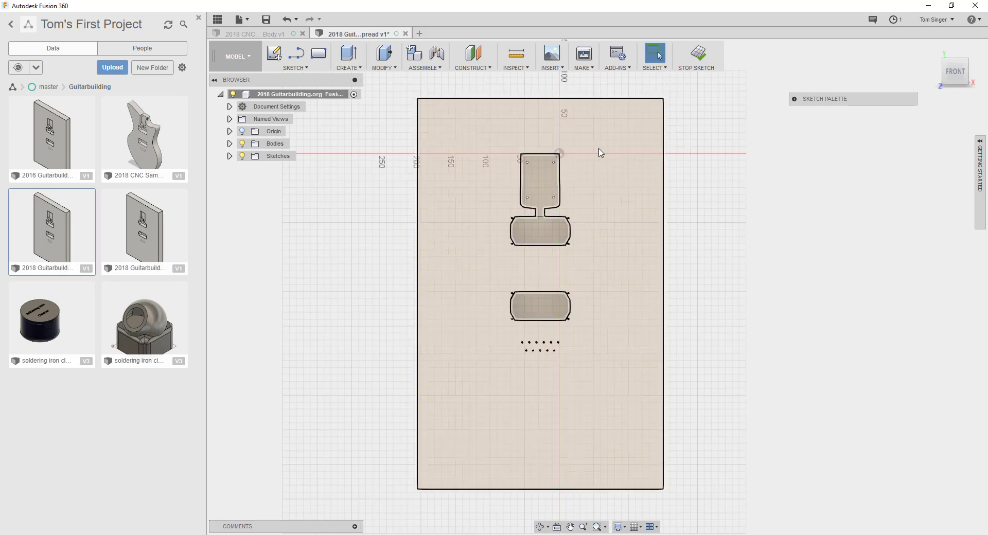
Draw a curvy guitar-body outline as one open spline, running clockwise around the cavities from the neck pocket's upper-right corner to its upper-left corner.
left_click(305, 68)
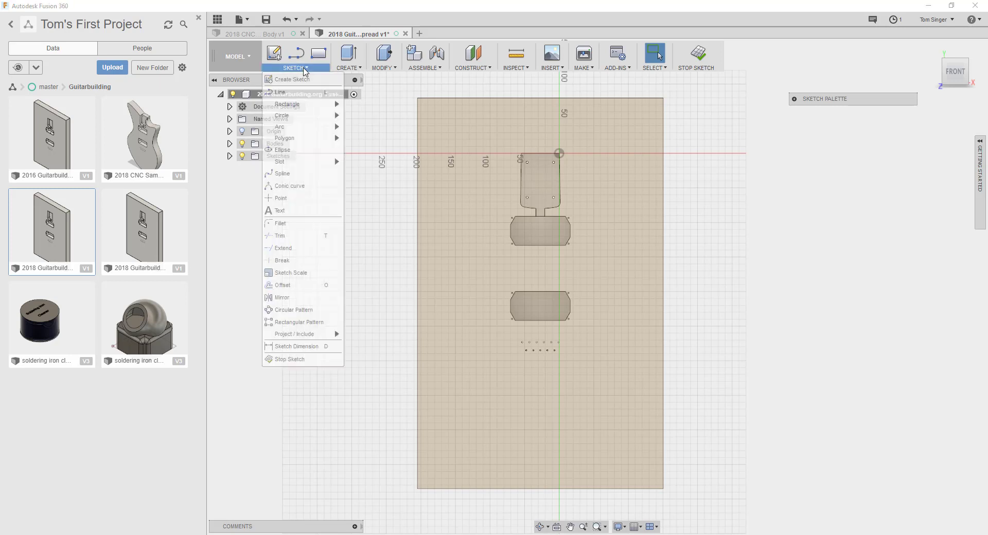
left_click(284, 175)
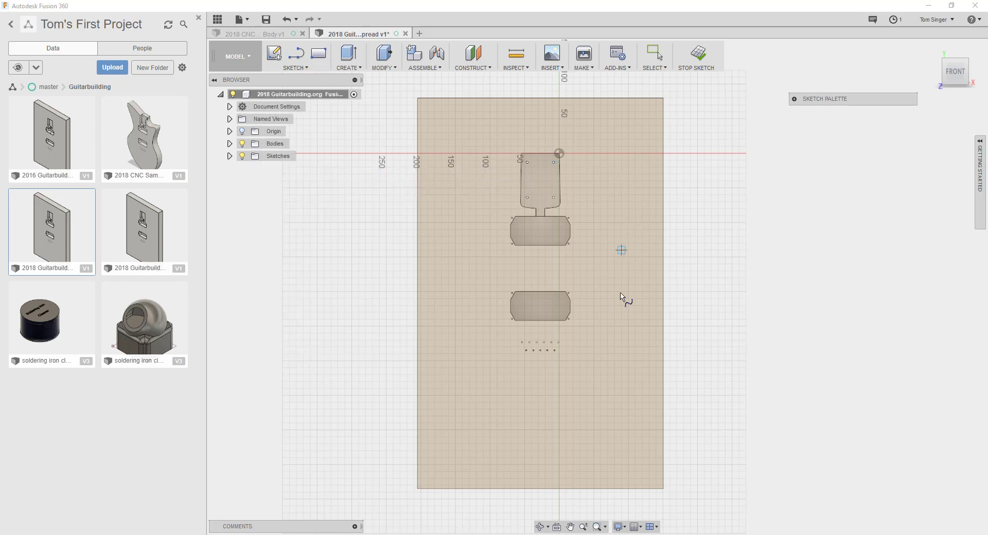
left_click(560, 153)
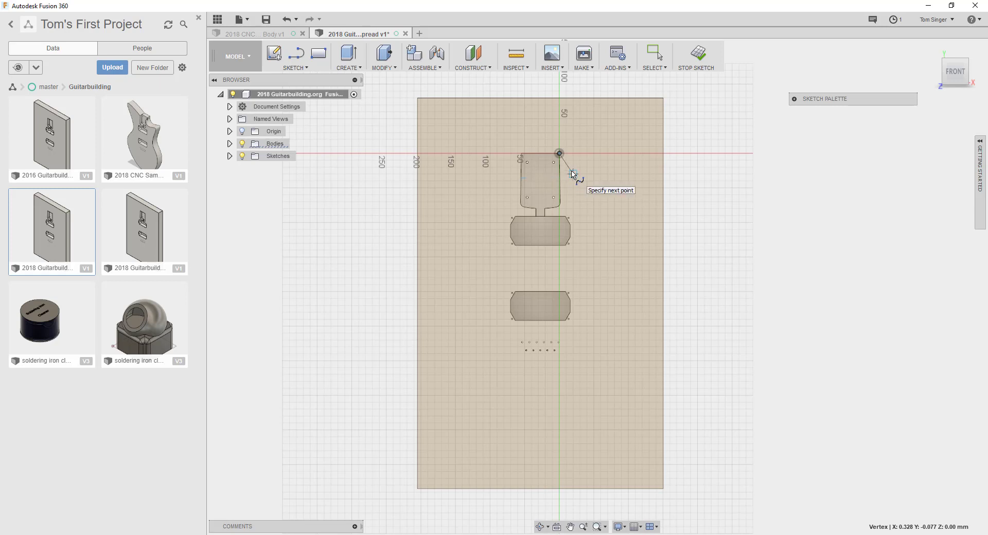
left_click(573, 174)
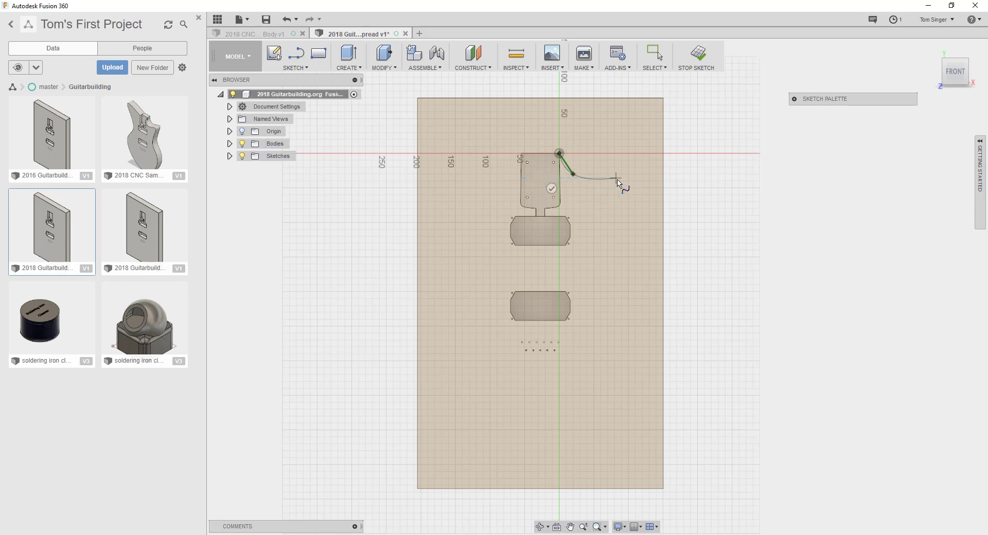
left_click(586, 188)
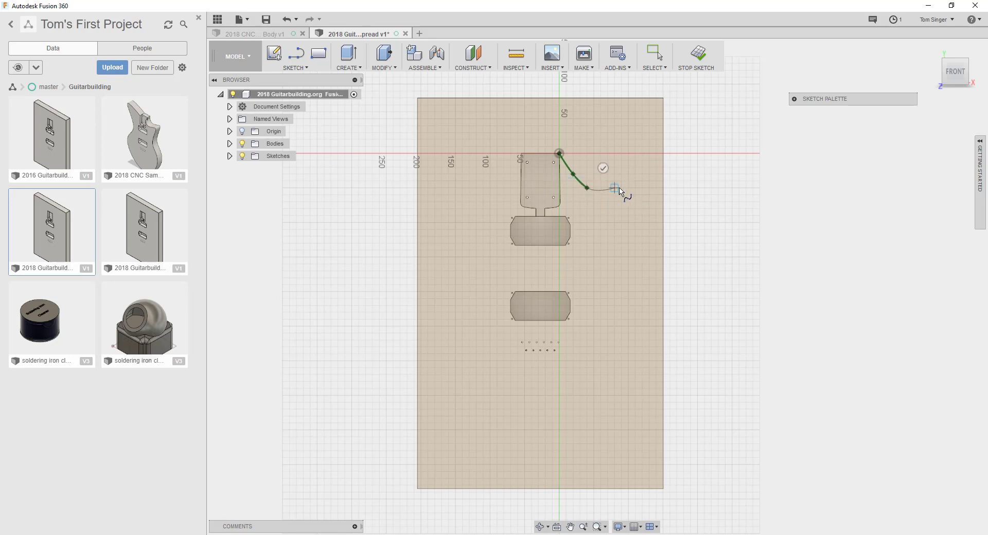
left_click(620, 188)
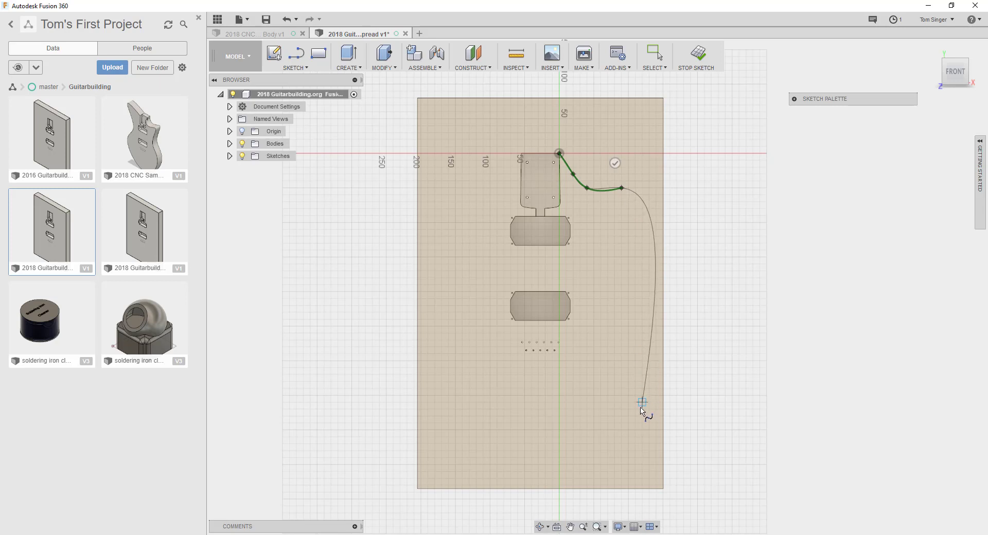
left_click(622, 305)
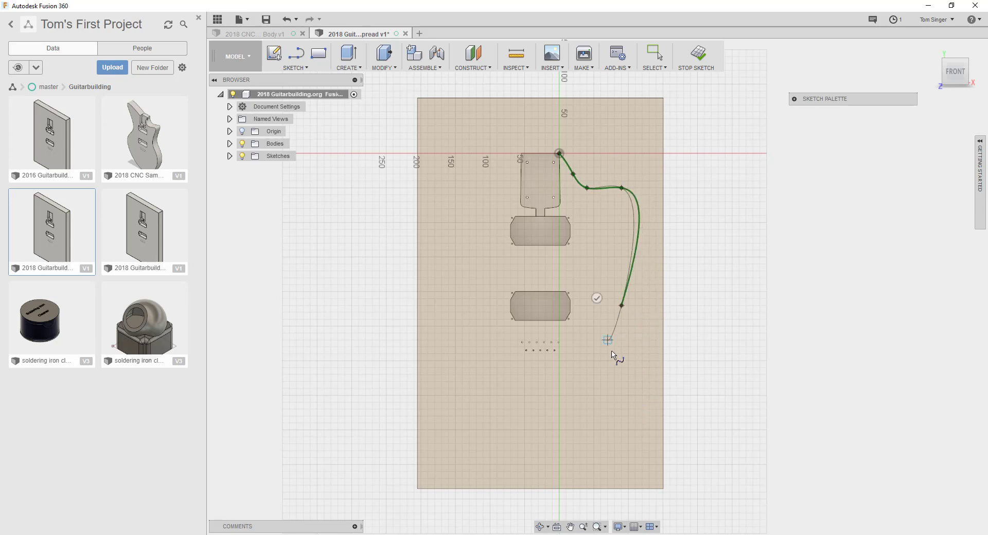
left_click(636, 410)
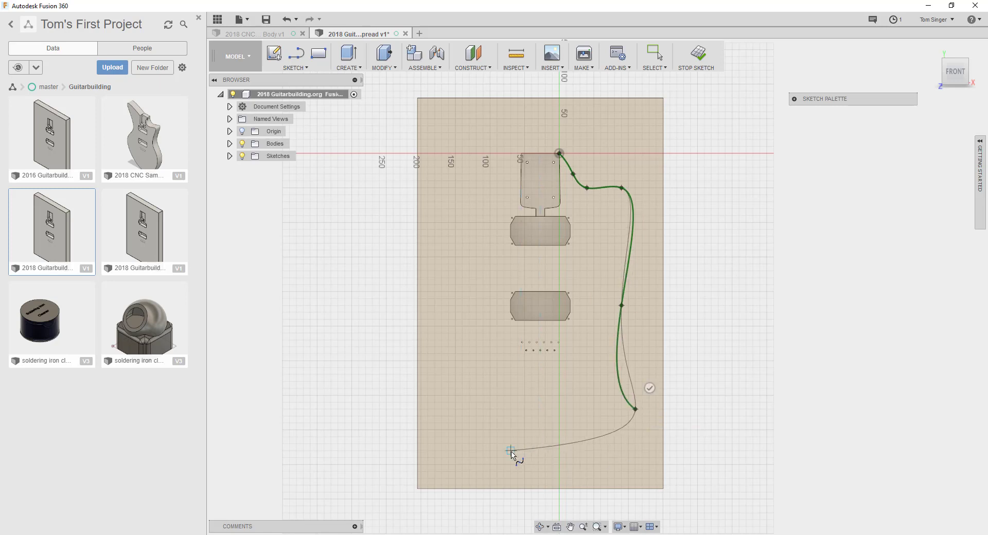
left_click(470, 457)
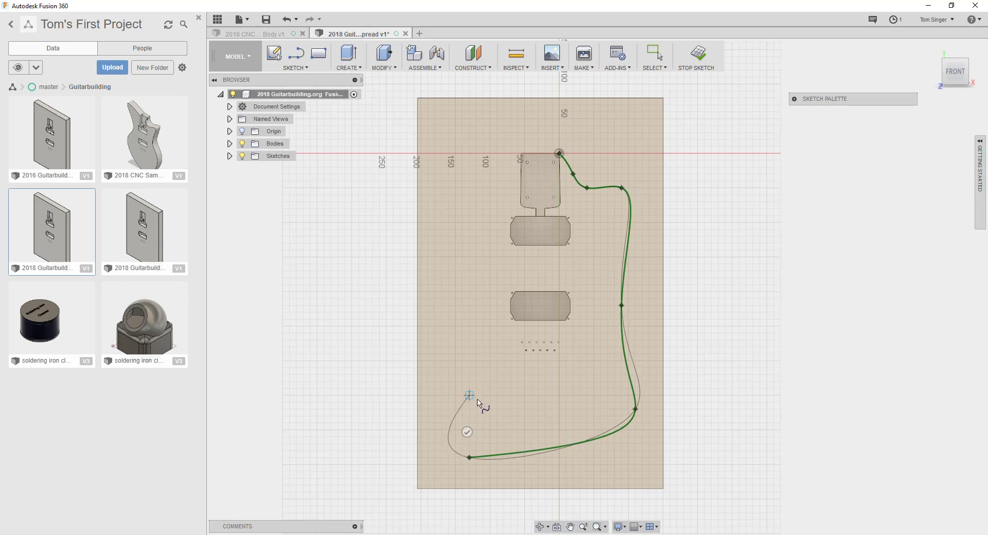
left_click(490, 409)
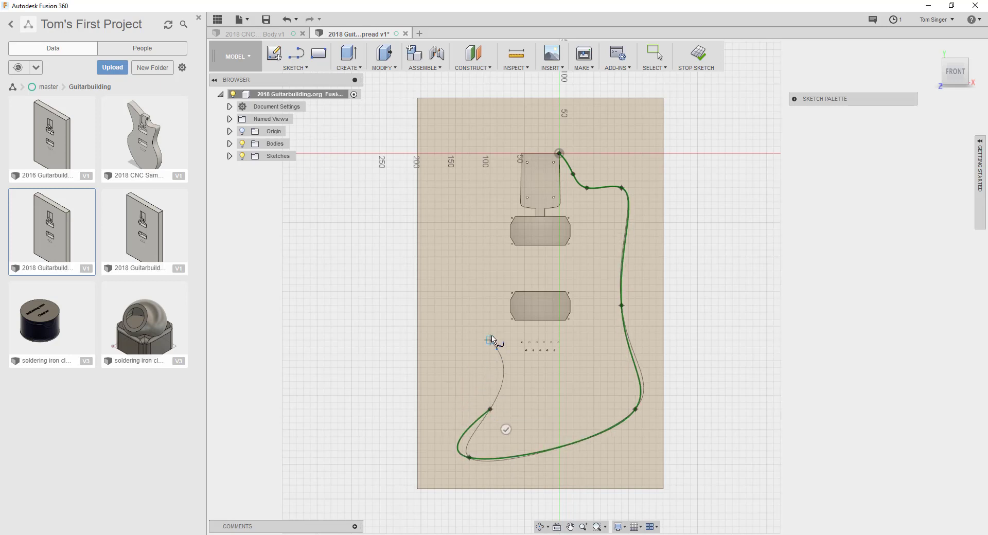
left_click(455, 326)
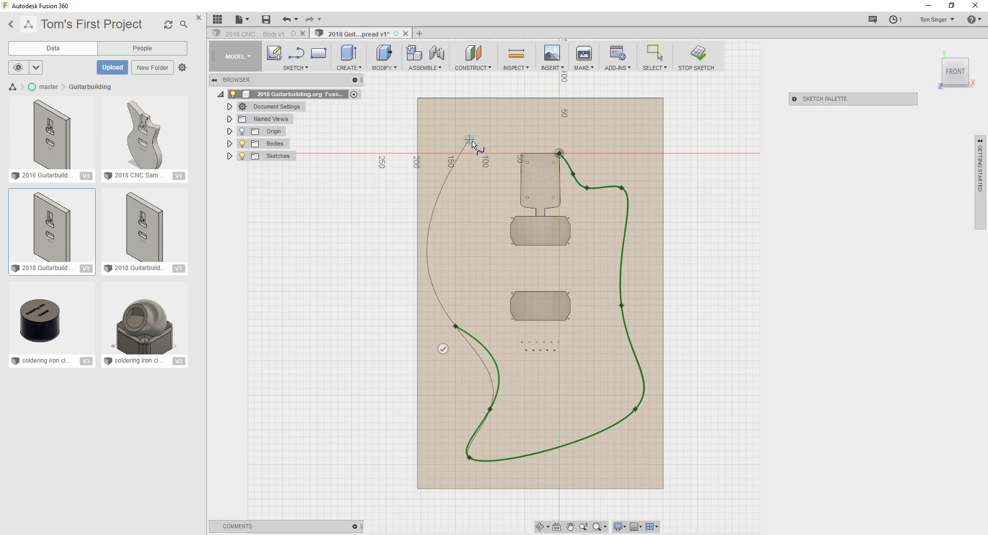
left_click(456, 202)
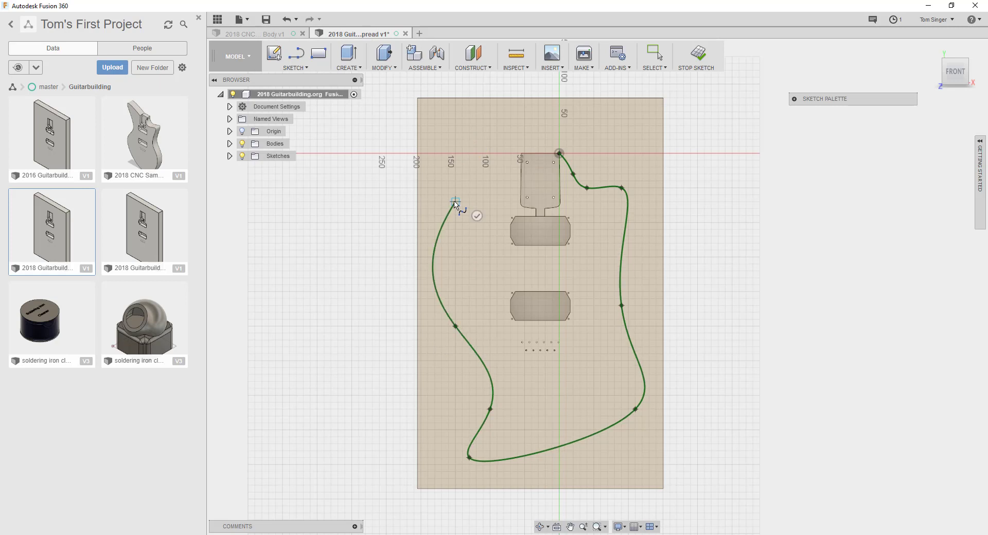
left_click(435, 125)
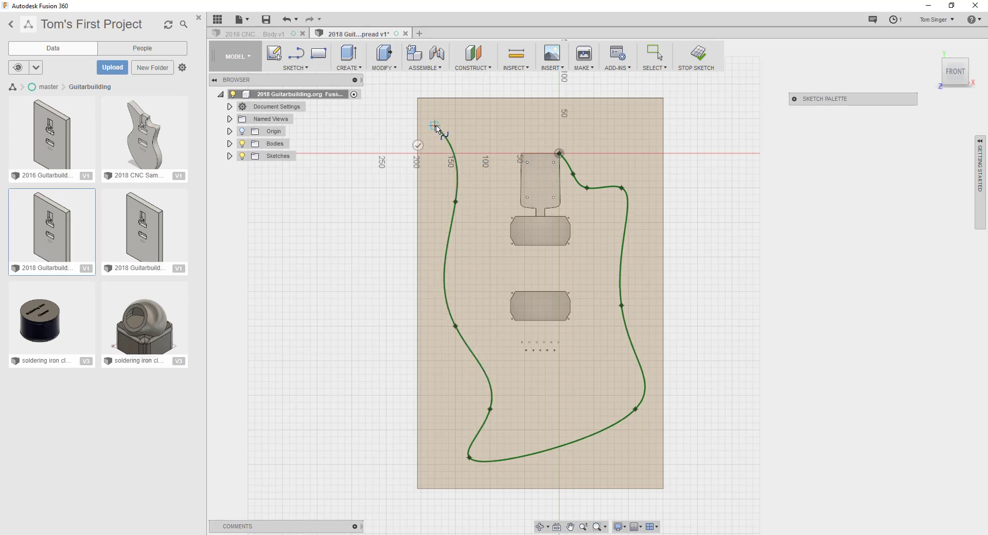
left_click(522, 153)
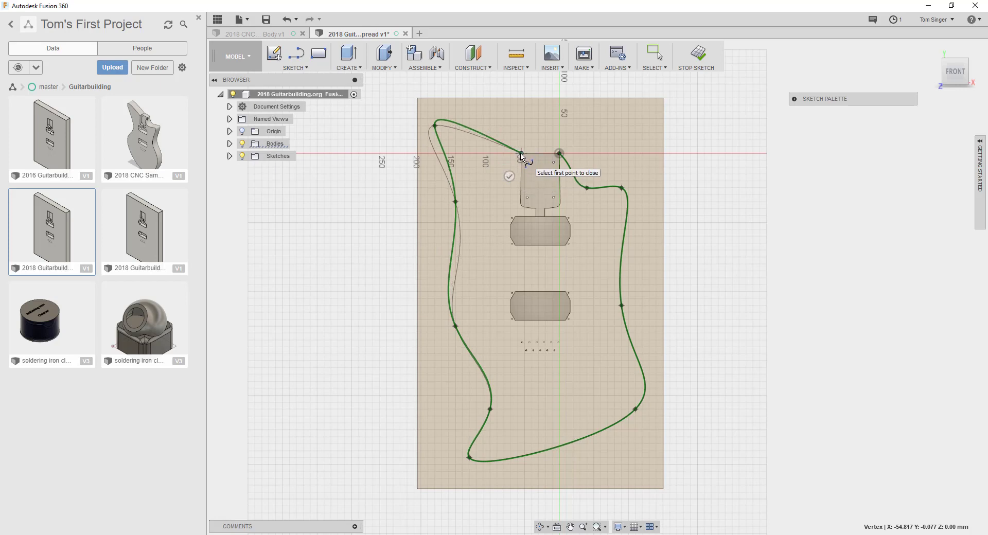
right_click(522, 156)
left_click(553, 158)
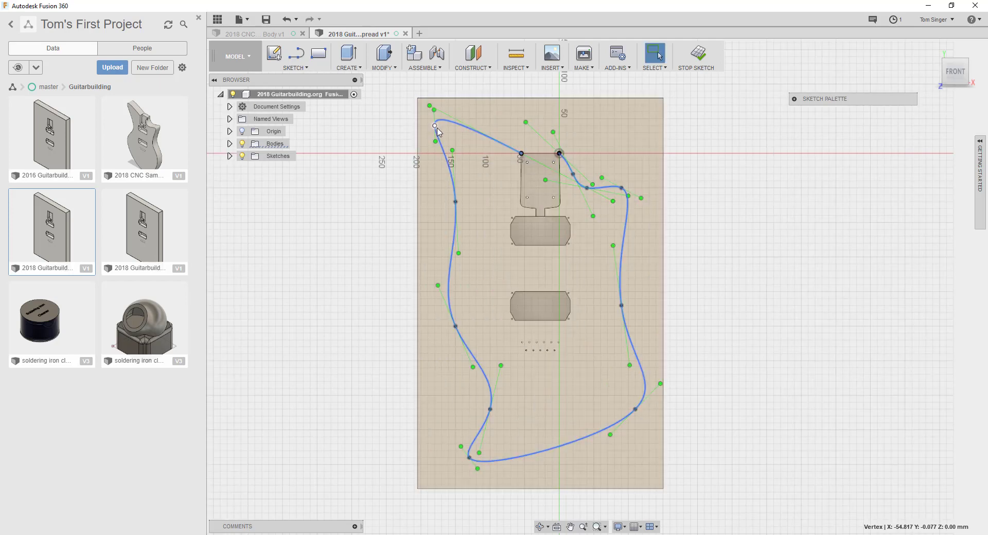
Reshape the spline by shifting three left-side fit points, moving the right waist point to X 60, Y -210 and the cutaway point to X 30, Y -50.
left_click_drag(456, 202, 449, 223)
left_click_drag(456, 326, 449, 340)
left_click_drag(491, 411, 506, 398)
left_click_drag(623, 307, 599, 300)
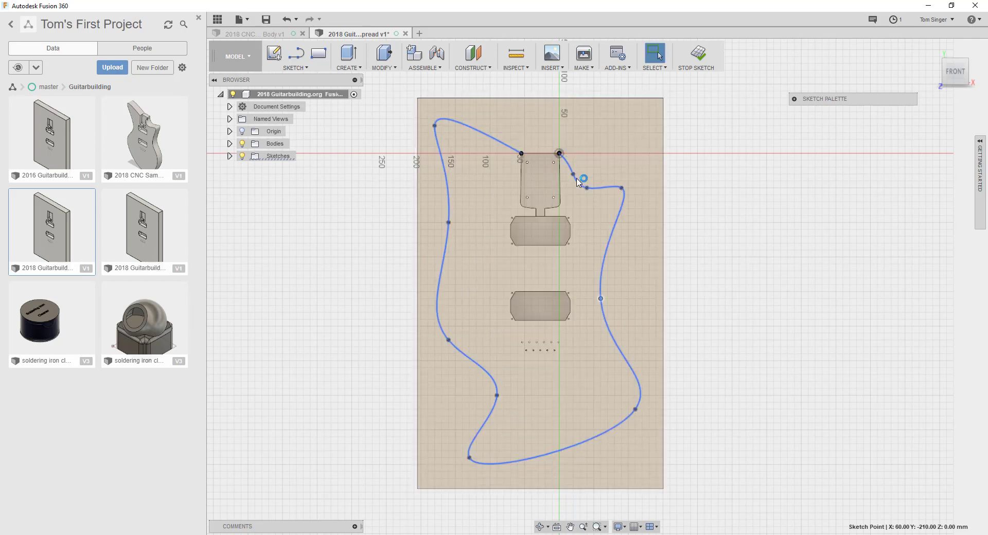
left_click_drag(587, 188, 581, 188)
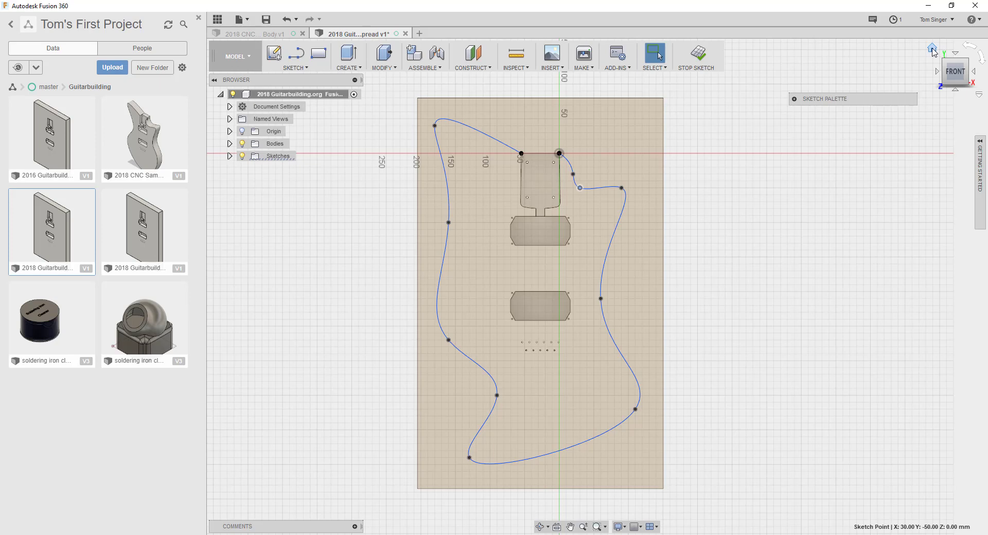
left_click(932, 49)
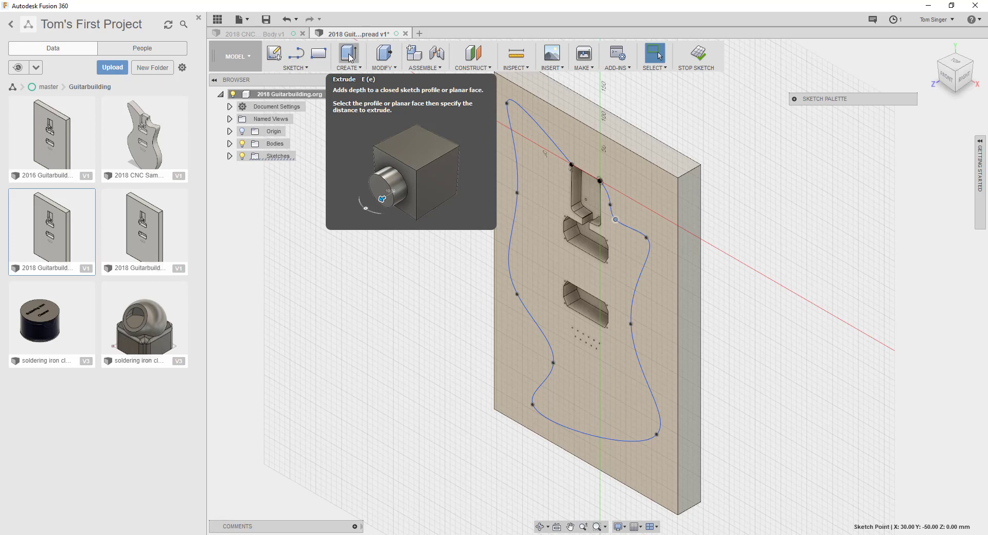
Extrude-cut the waste area outside the guitar outline by -100 mm through the blank.
left_click(350, 56)
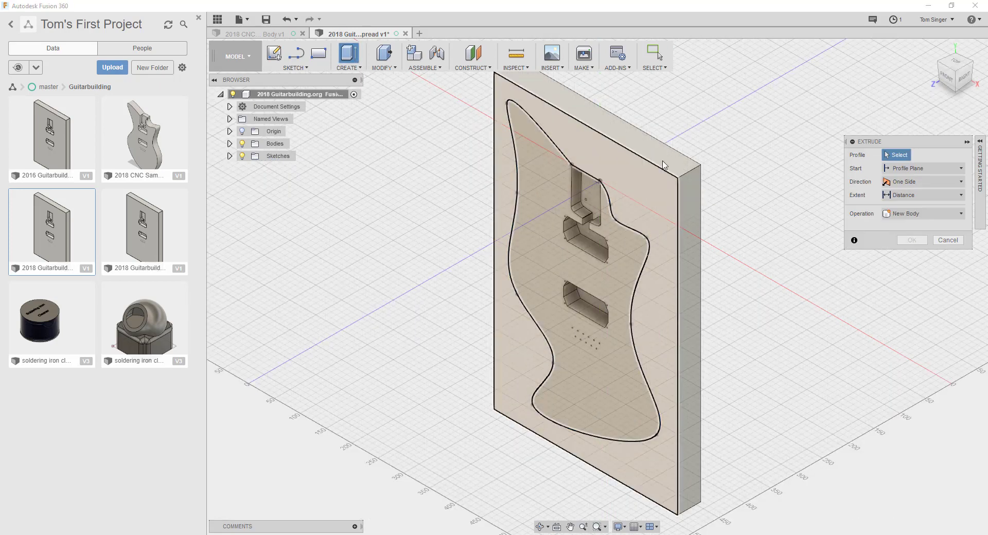
left_click(656, 213)
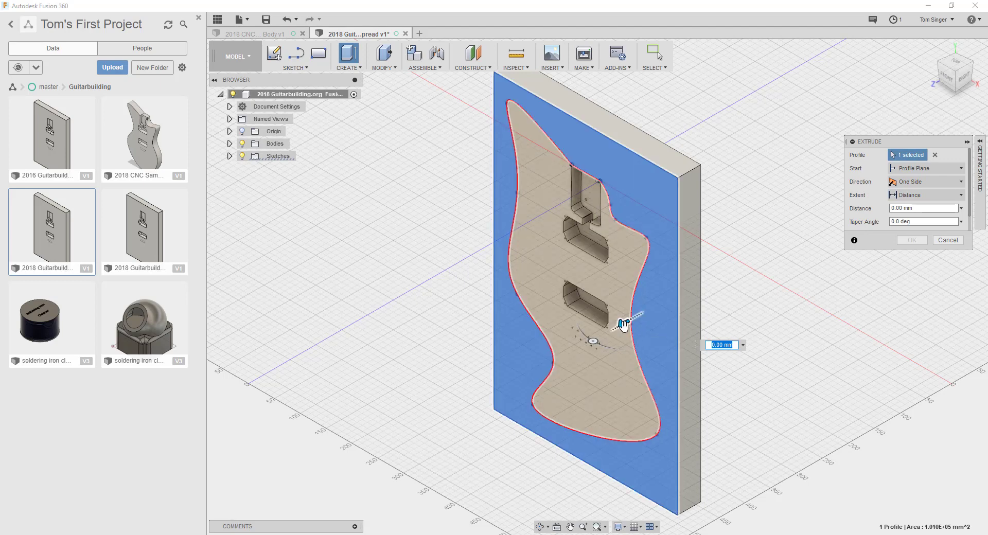
left_click_drag(624, 325, 679, 302)
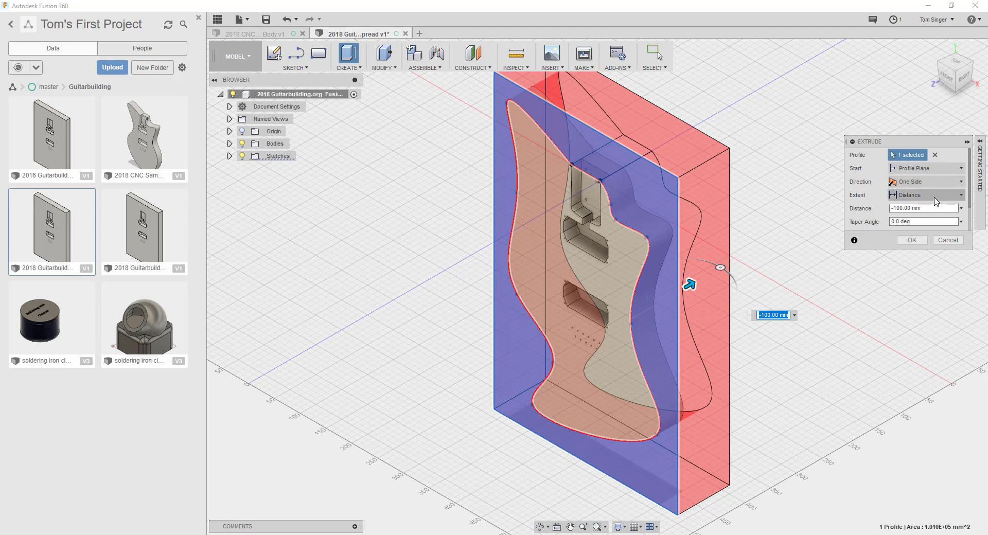
left_click(912, 241)
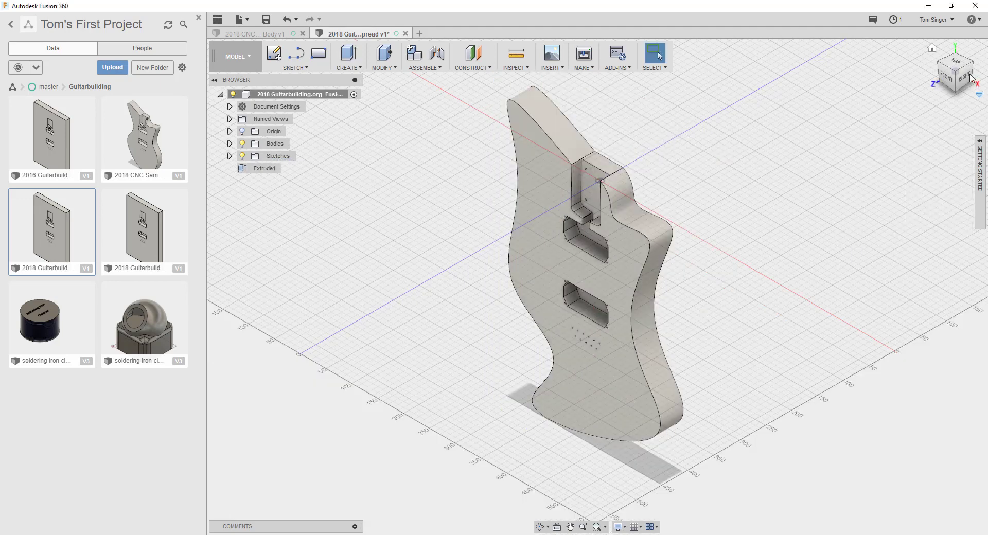
Start a new sketch on the flat back face of the guitar body.
left_click_drag(957, 77, 978, 46)
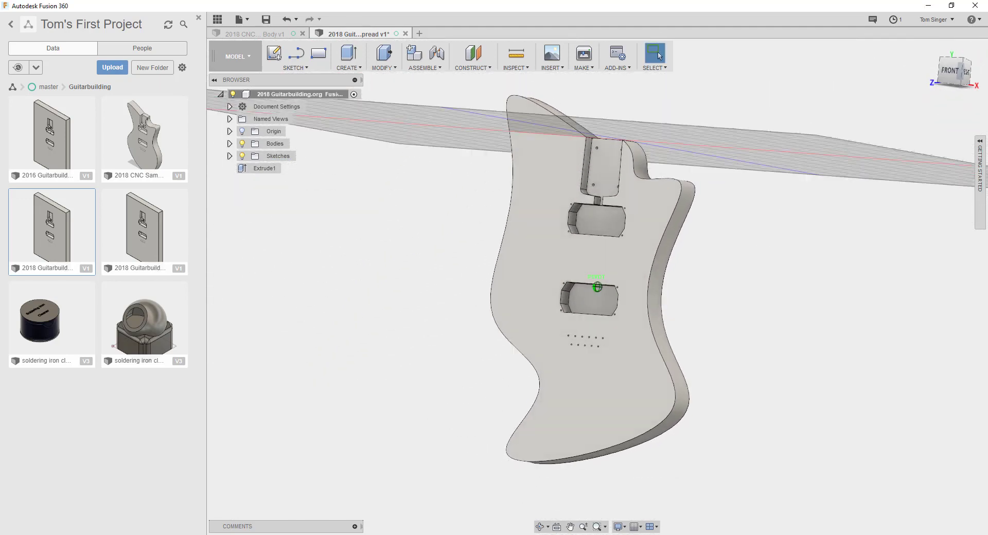
mouse_move(597, 287)
middle_mouse_down("shift")
mouse_move(566, 288)
mouse_move(556, 206)
mouse_move(535, 211)
mouse_move(525, 180)
mouse_move(566, 183)
mouse_move(534, 210)
middle_mouse_up("shift")
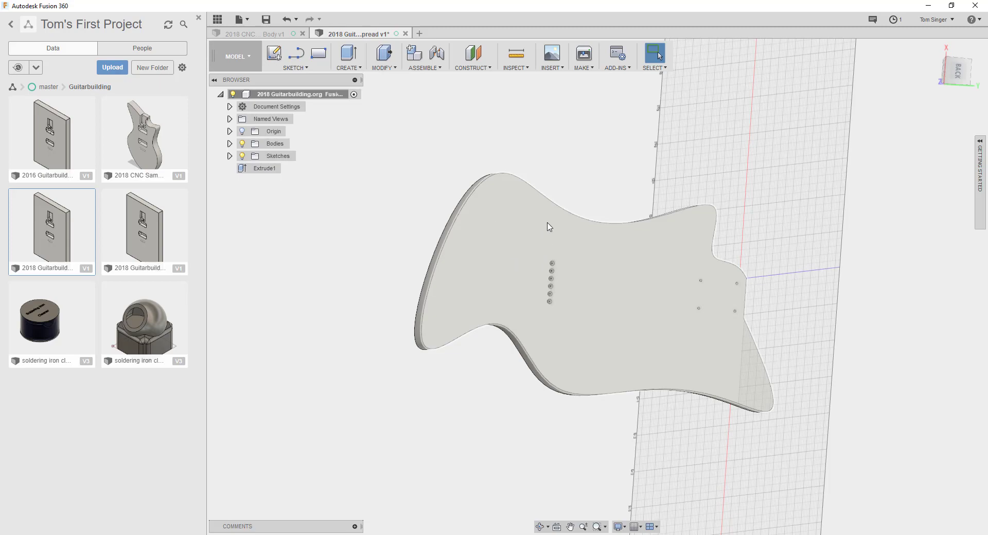
mouse_move(587, 340)
middle_mouse_down("shift")
mouse_move(592, 287)
mouse_move(592, 342)
mouse_move(597, 287)
mouse_move(659, 288)
mouse_move(726, 315)
mouse_move(695, 312)
middle_mouse_up("shift")
left_click(274, 53)
left_click(487, 279)
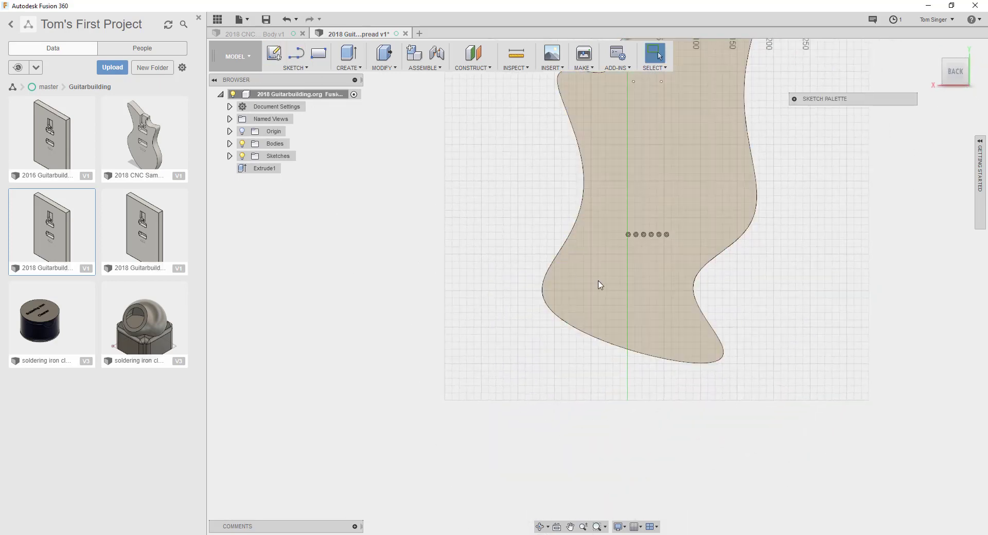
Draw a closed four-sided line profile for the control cavity in the wide lower bout, its lower side about 82 mm long.
left_click(302, 67)
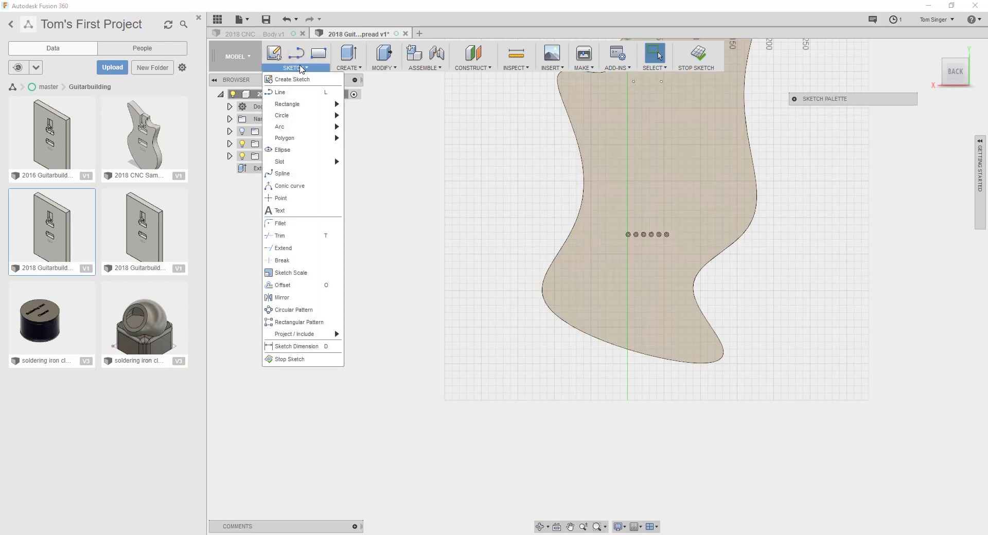
left_click(284, 92)
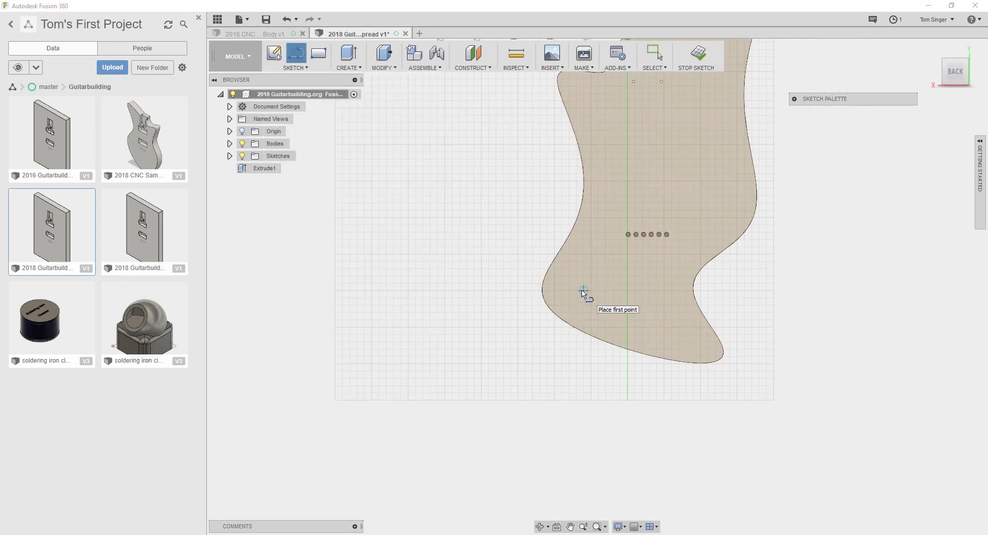
scroll(666, 209, "down", 3)
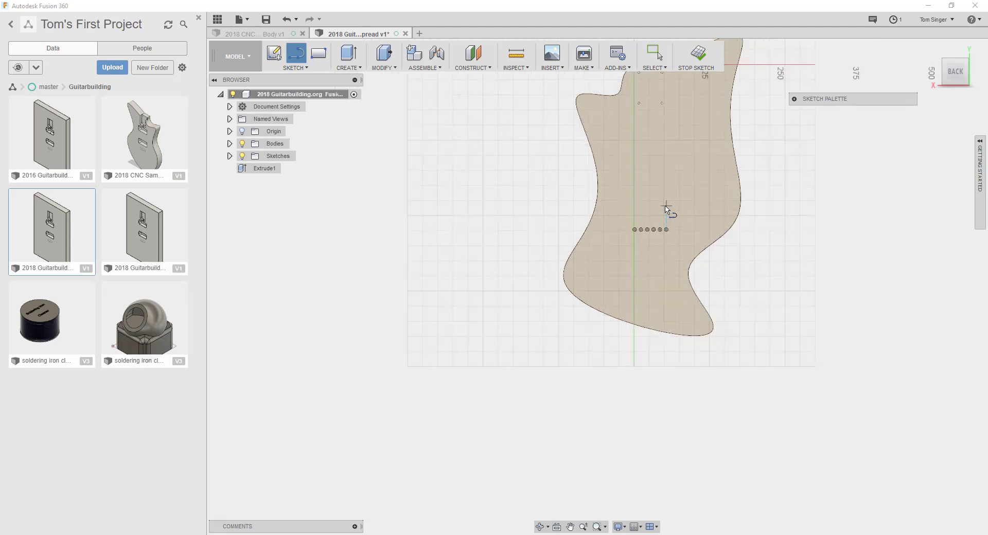
left_click(631, 210)
key("Escape")
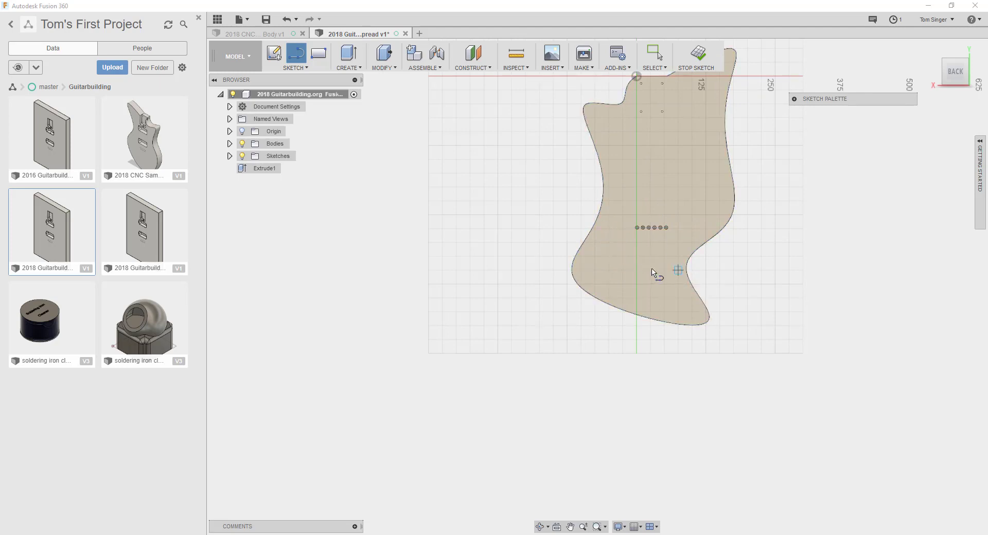
left_click(603, 249)
left_click(590, 268)
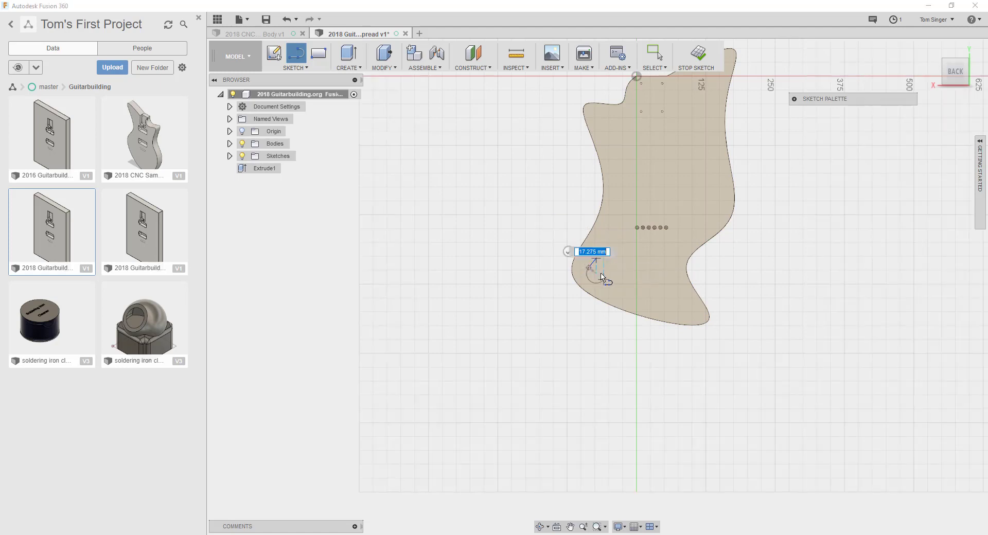
left_click_drag(590, 268, 606, 282)
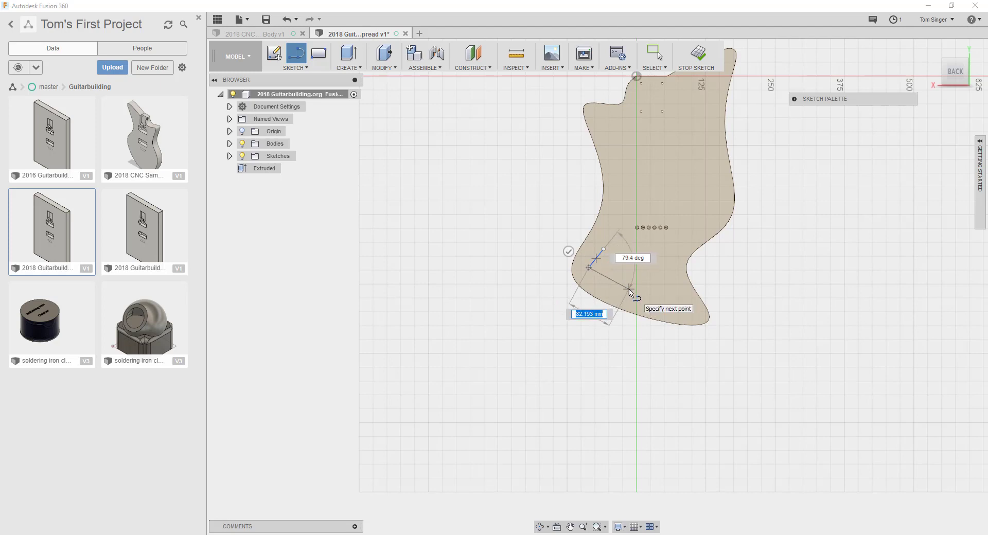
left_click(629, 289)
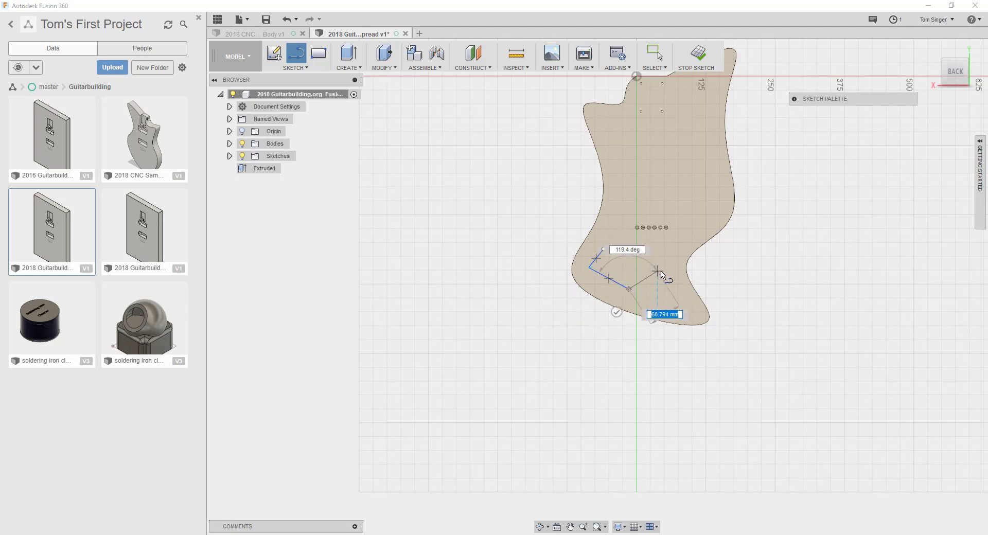
left_click(639, 256)
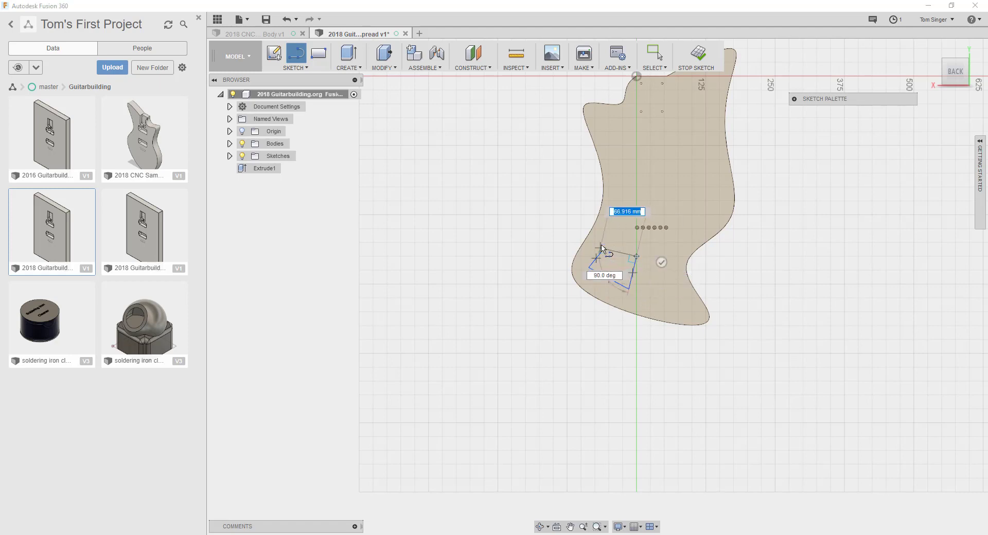
left_click(604, 250)
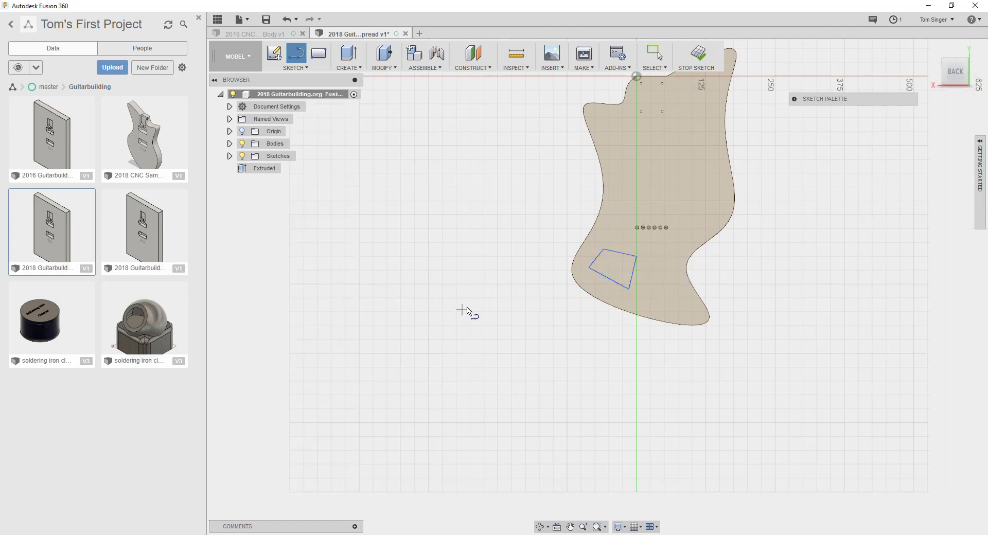
Fillet all four corners of the control cavity profile with an 11 mm radius.
left_click(297, 68)
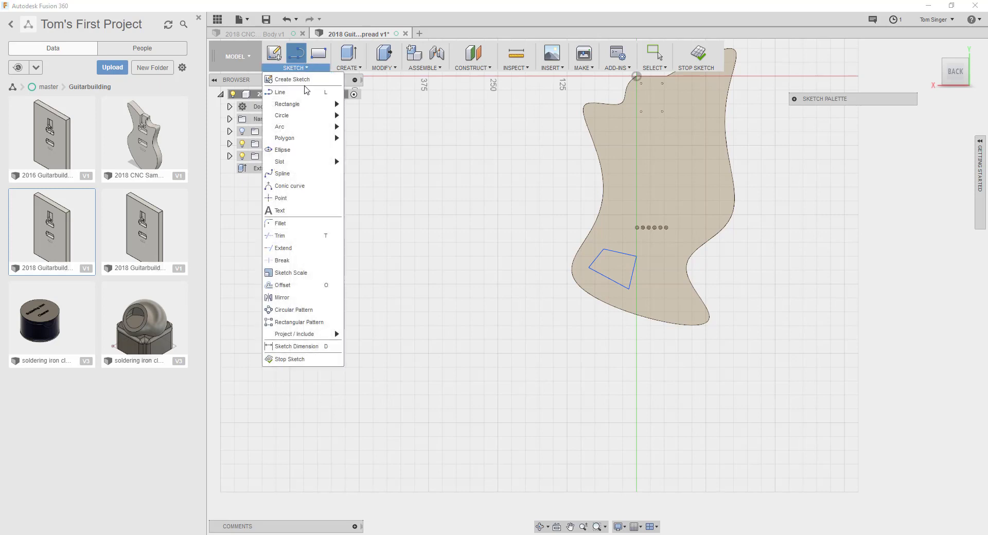
left_click(281, 223)
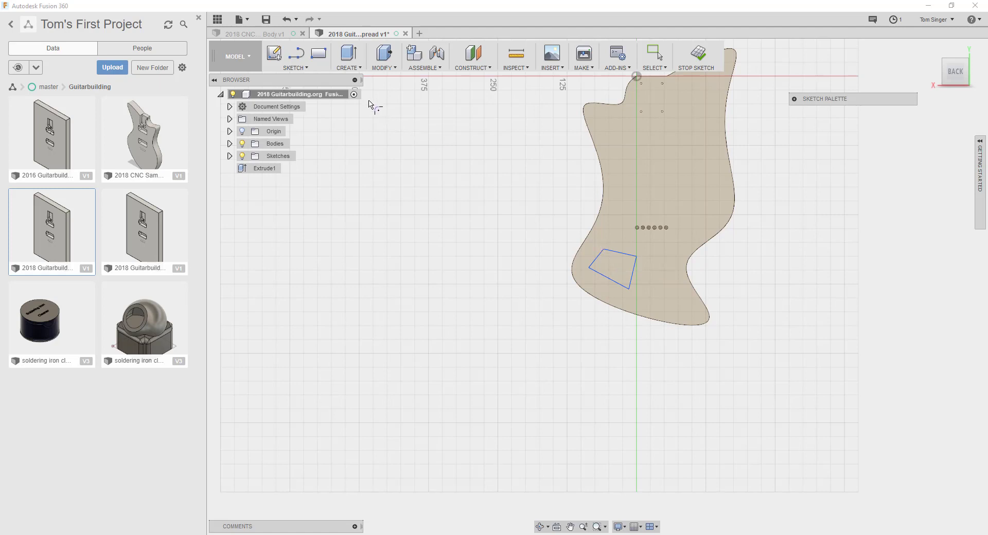
left_click(604, 251)
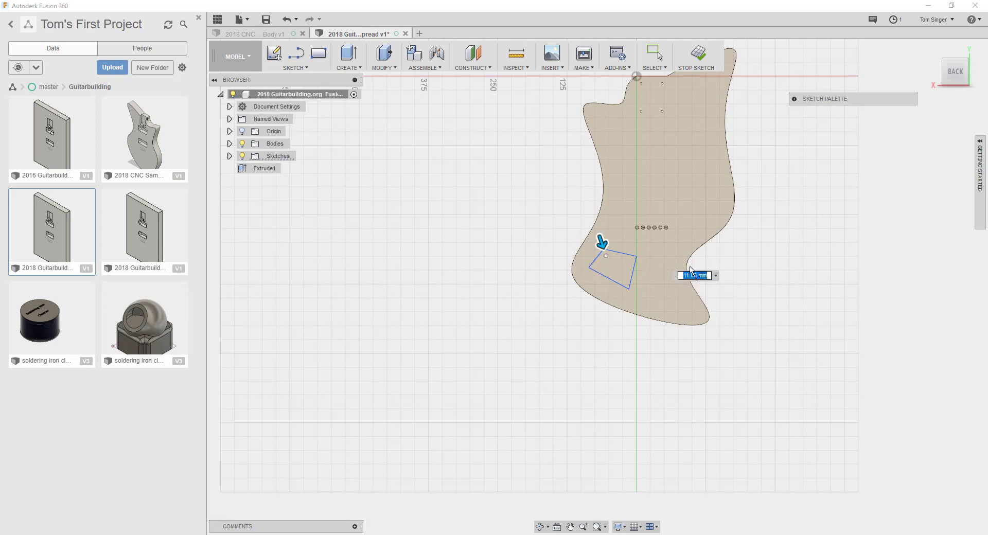
scroll(679, 283, "up", 3)
scroll(605, 266, "up", 2)
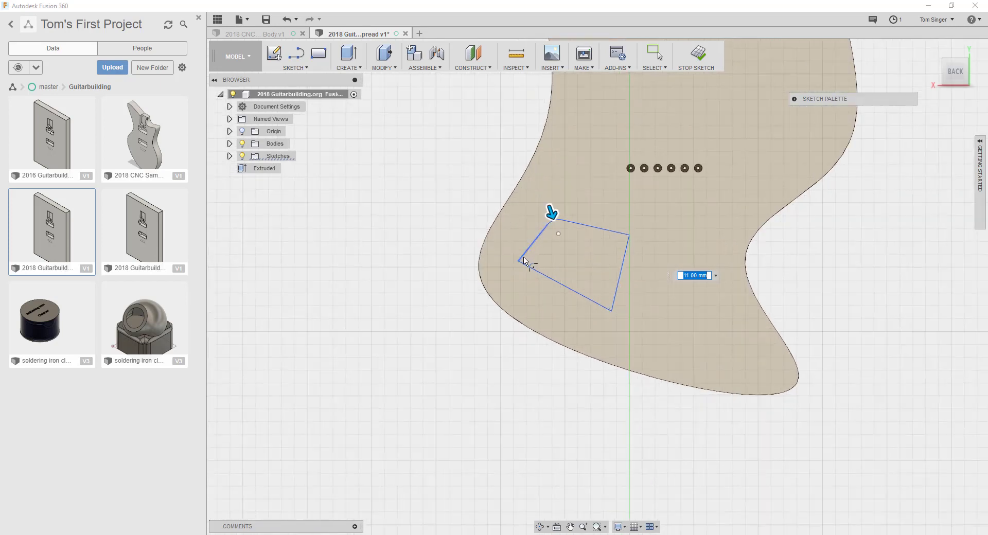
left_click(524, 261)
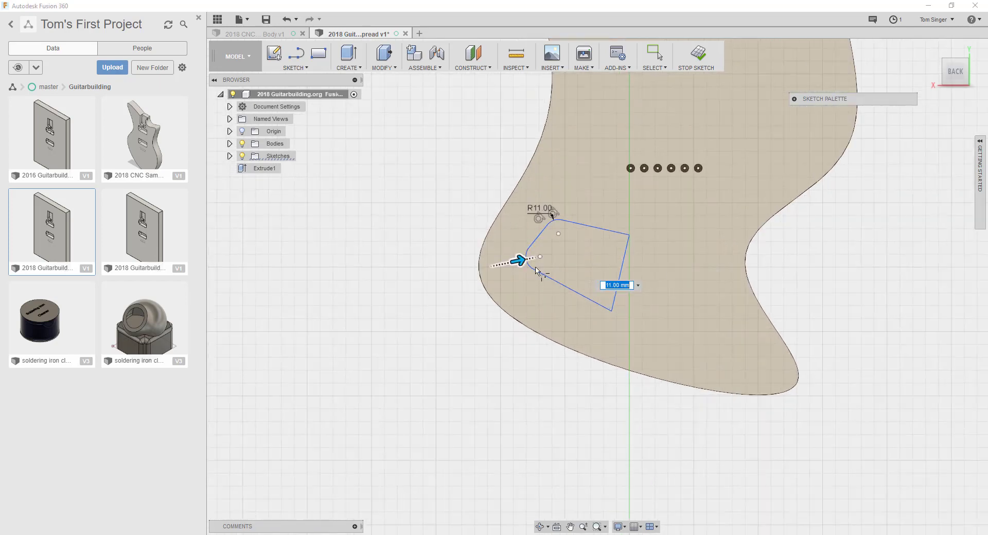
left_click(606, 309)
left_click(613, 305)
left_click(626, 253)
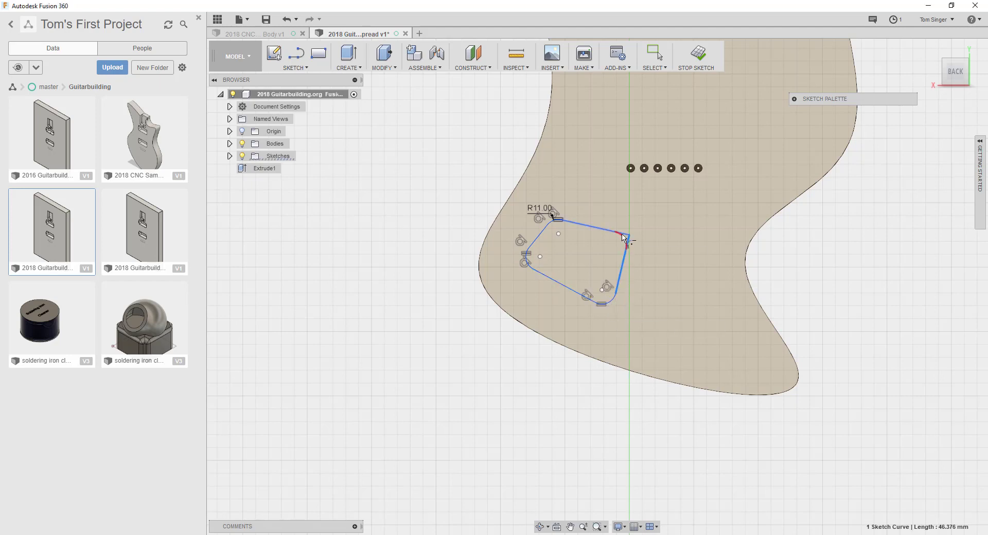
left_click(624, 235)
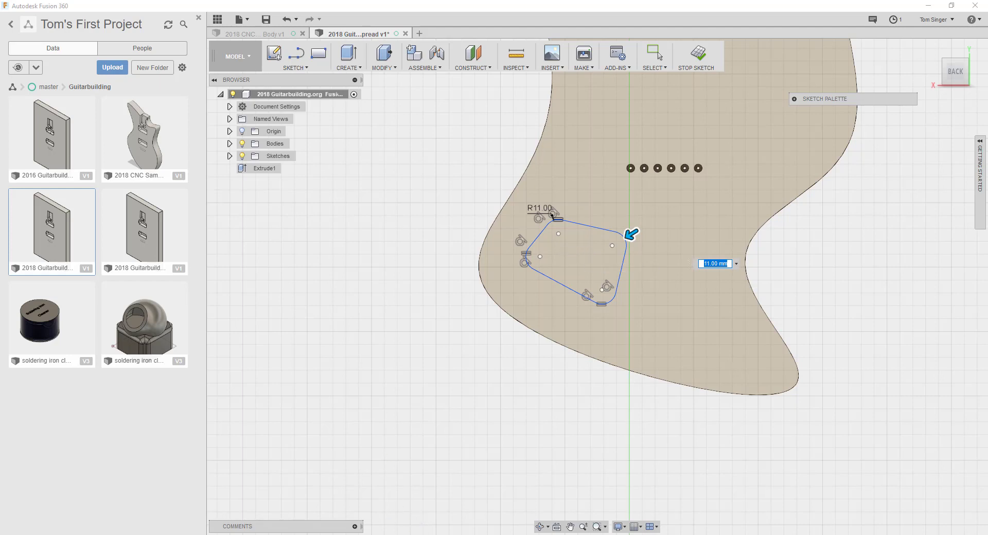
Switch to the GBO15_BDST_002_02_A-Model.pdf drawing in Foxit PhantomPDF, examine the control cavity's layout and depth dimensions, and return to Fusion 360.
mouse_move(441, 534)
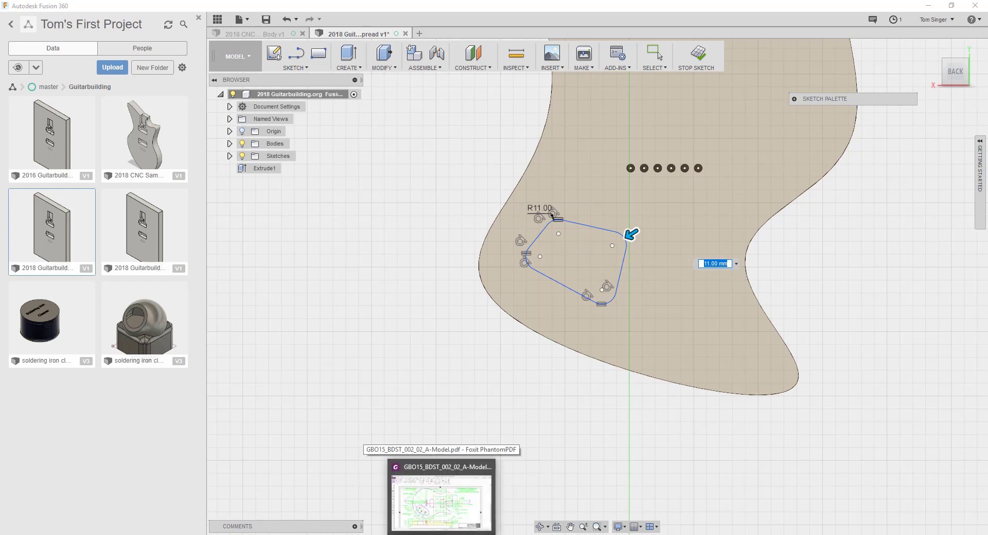
left_click(441, 502)
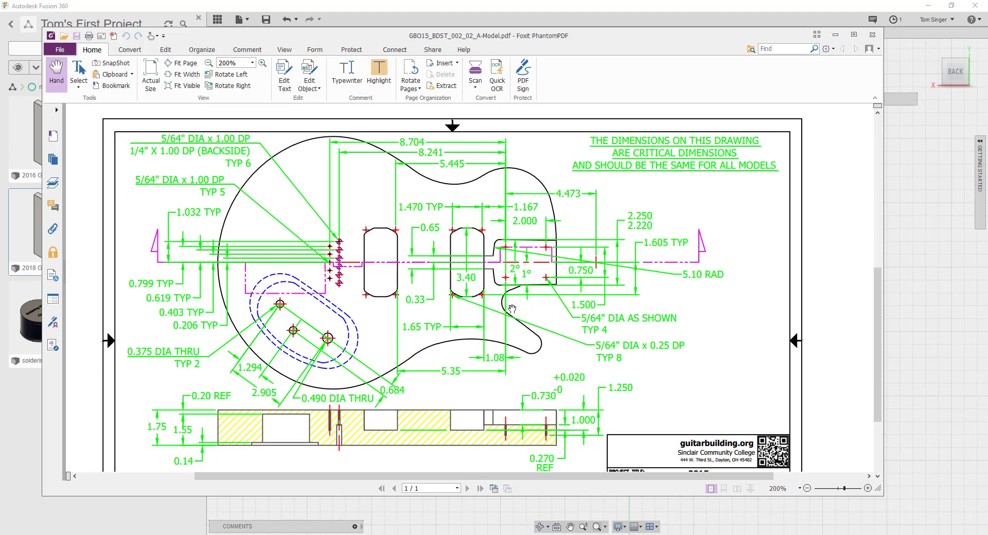
scroll(453, 325, "down", 1)
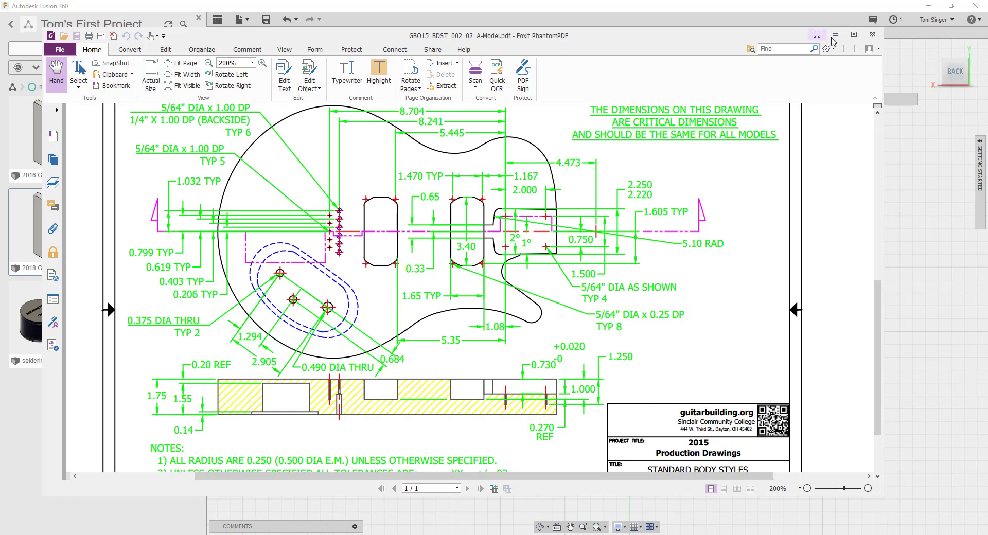
left_click(835, 34)
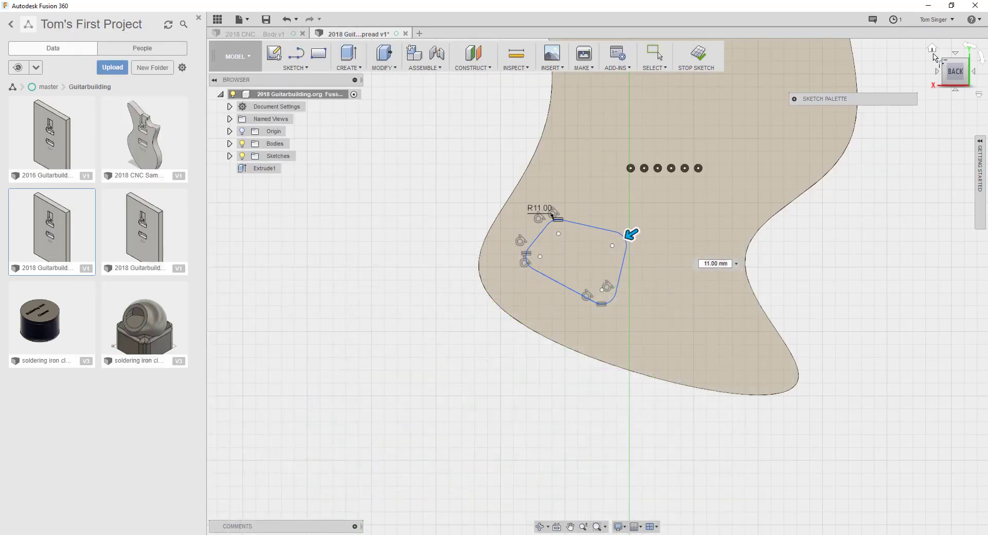
Extrude the rounded control cavity profile as a cut 39.5 mm deep into the guitar body from the back.
left_click(950, 66)
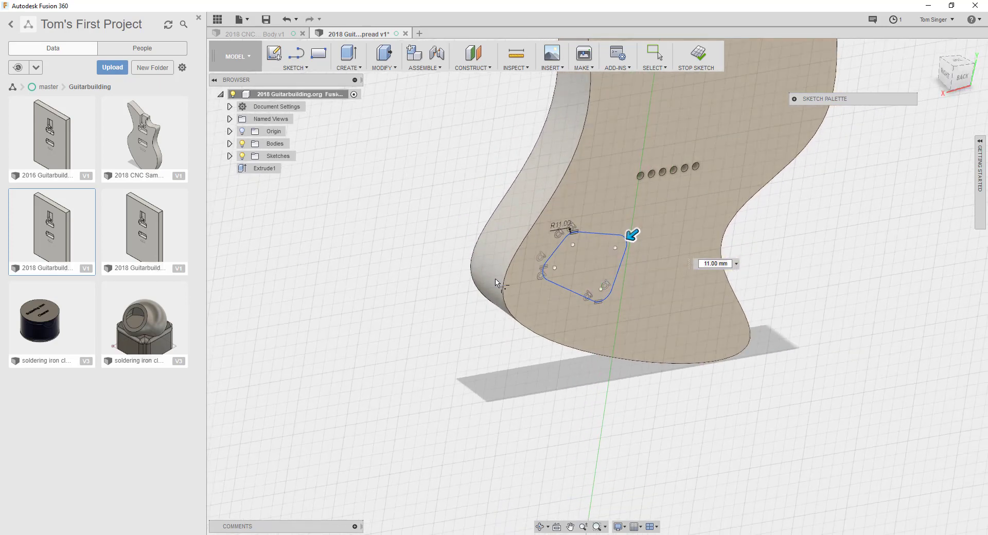
key("e")
left_click(589, 257)
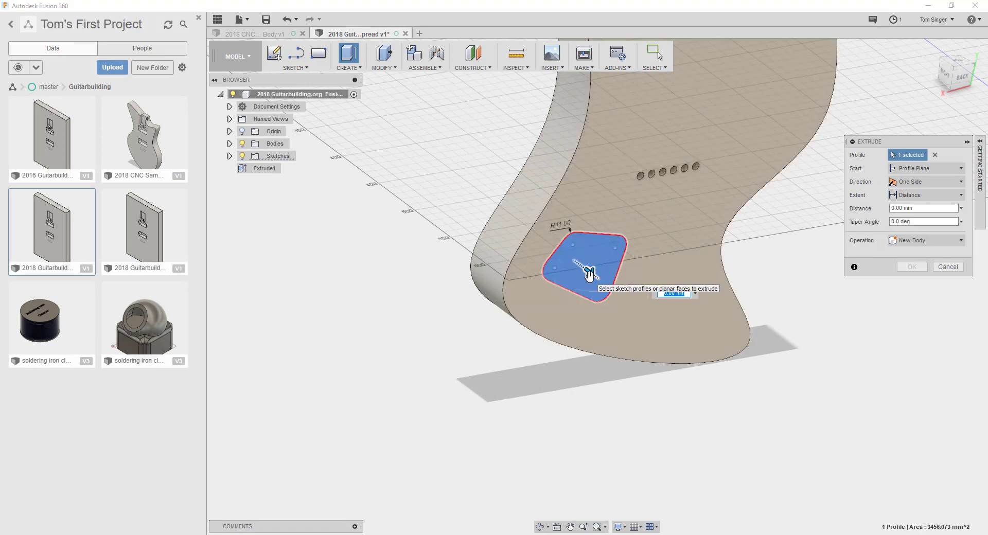
type("-20")
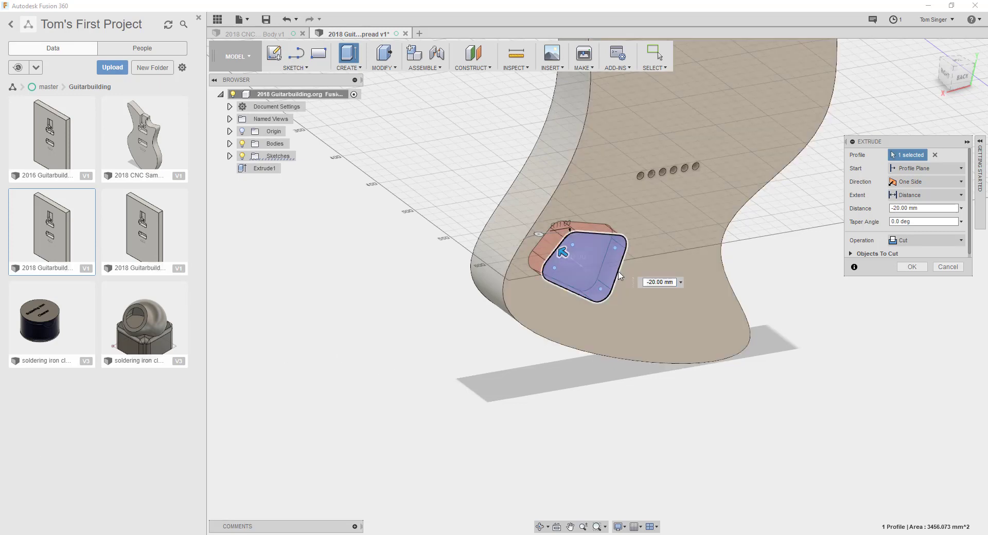
left_click(650, 281)
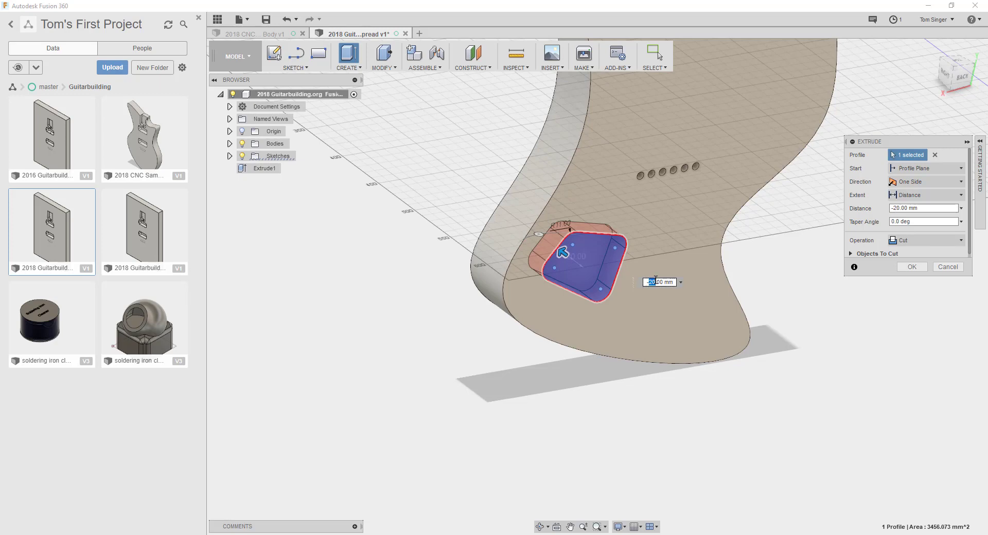
type("39")
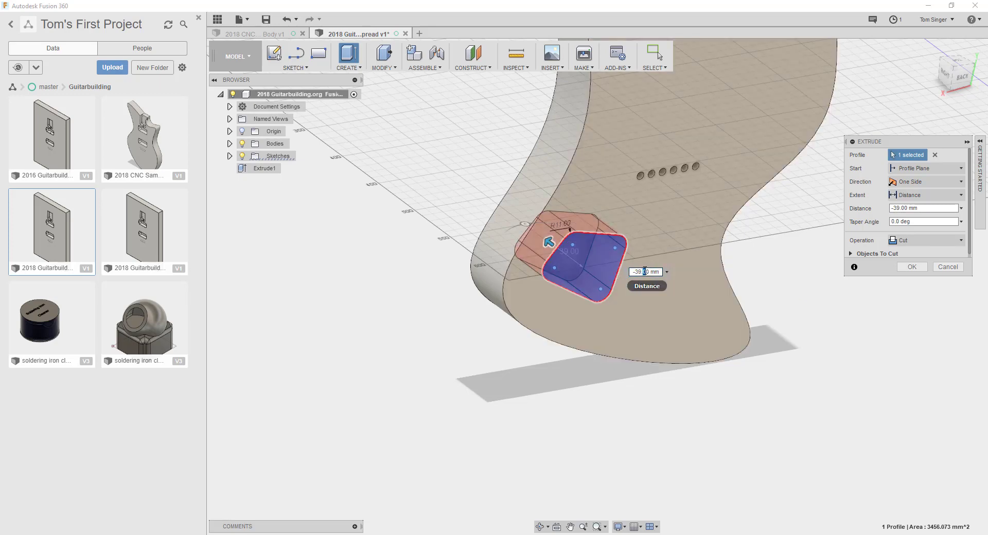
left_click(645, 272)
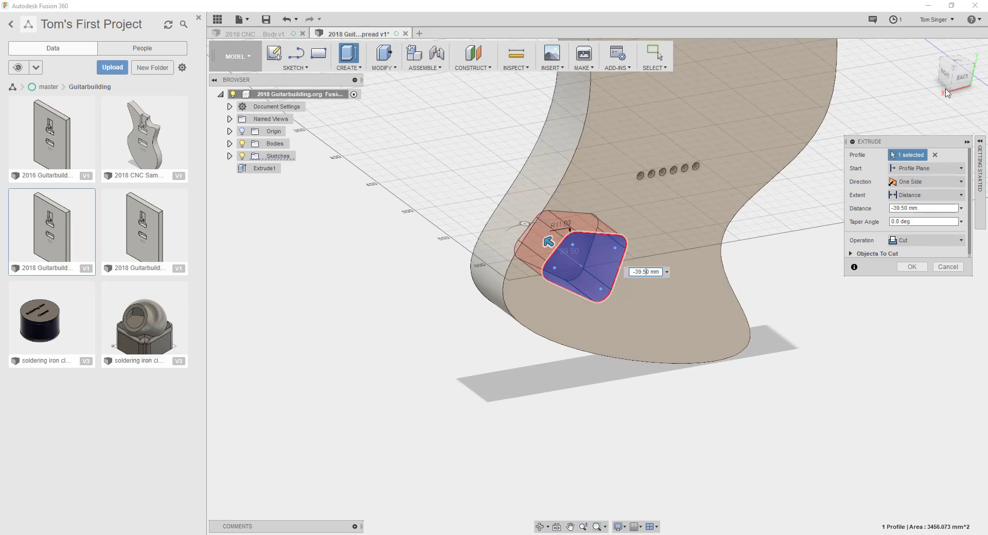
type("5")
left_click(947, 77)
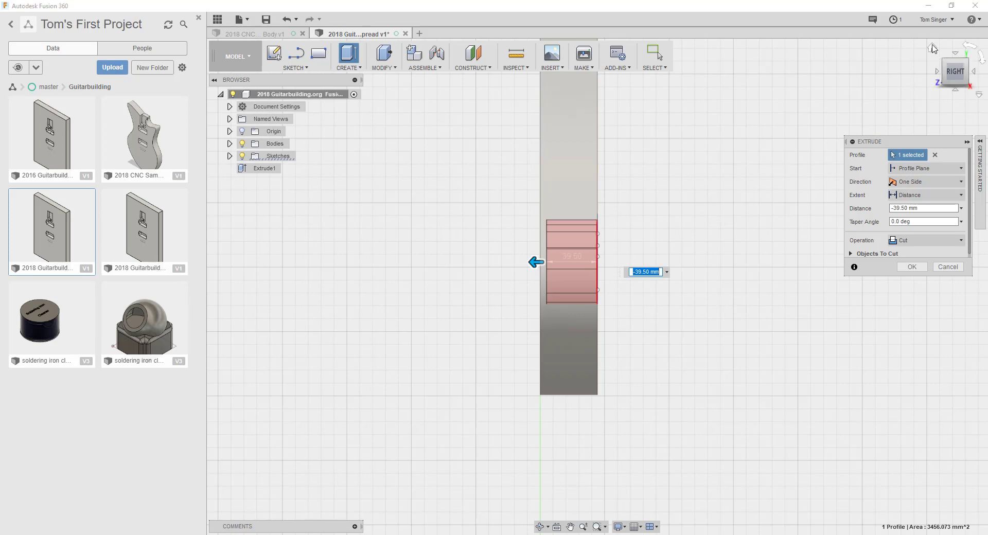
left_click(932, 48)
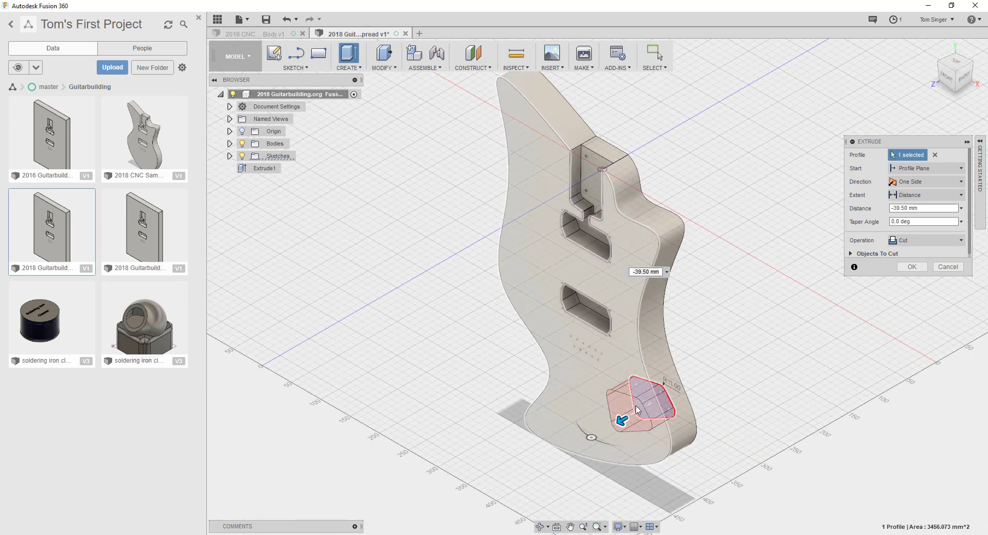
left_click(912, 267)
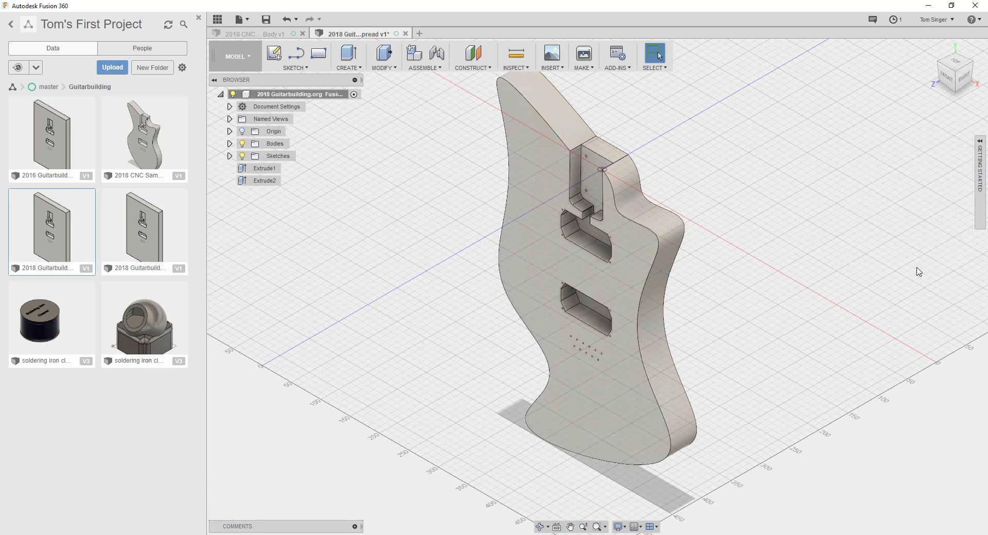
Start a new sketch on the flat back face of the body, around the control cavity opening.
left_click(957, 58)
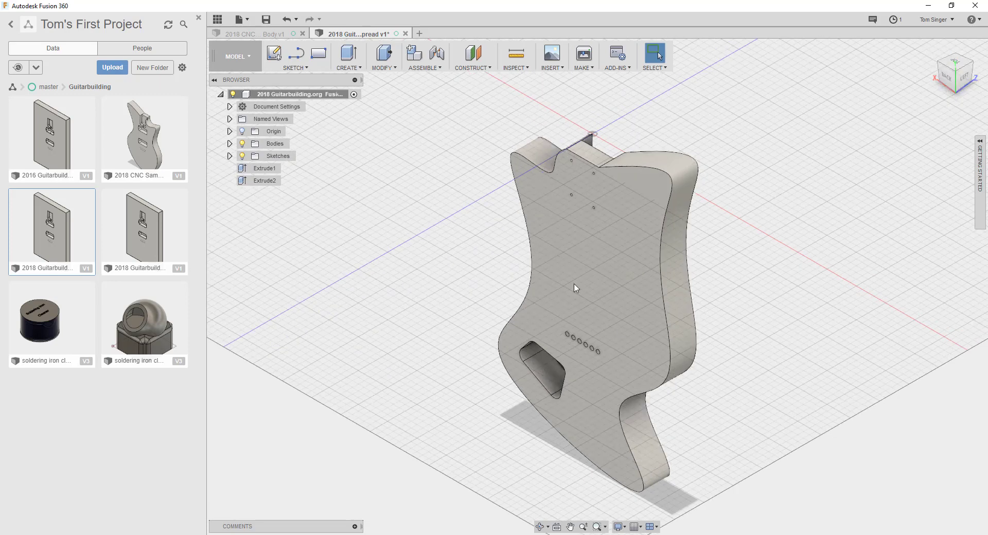
right_click(955, 71)
key("Escape")
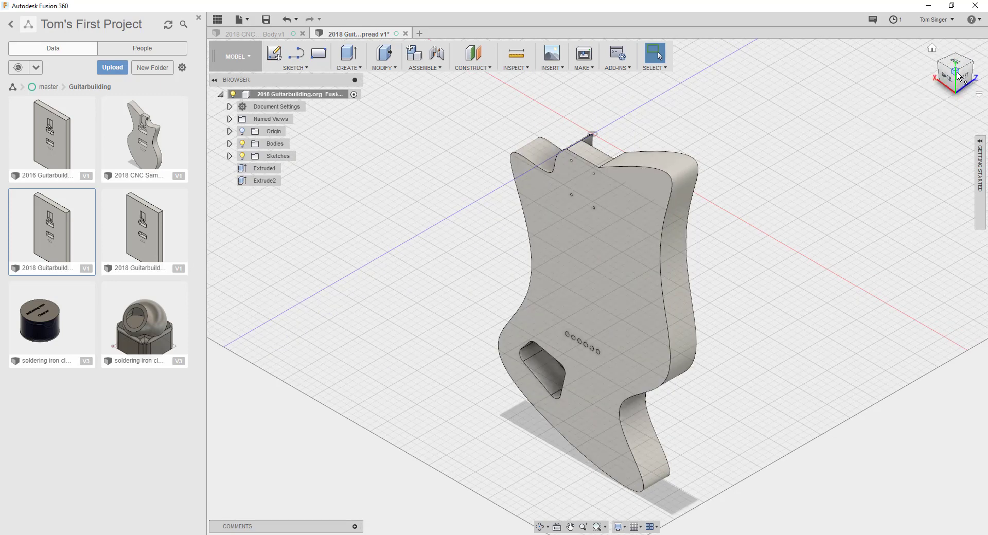
left_click_drag(957, 75, 974, 45)
middle_click_drag(541, 412, 537, 369, "shift")
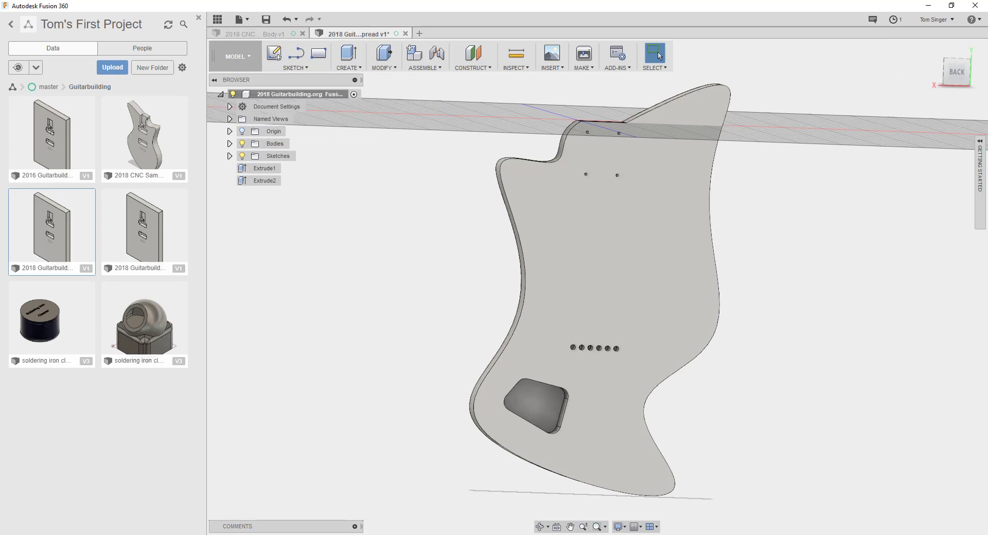
left_click(274, 53)
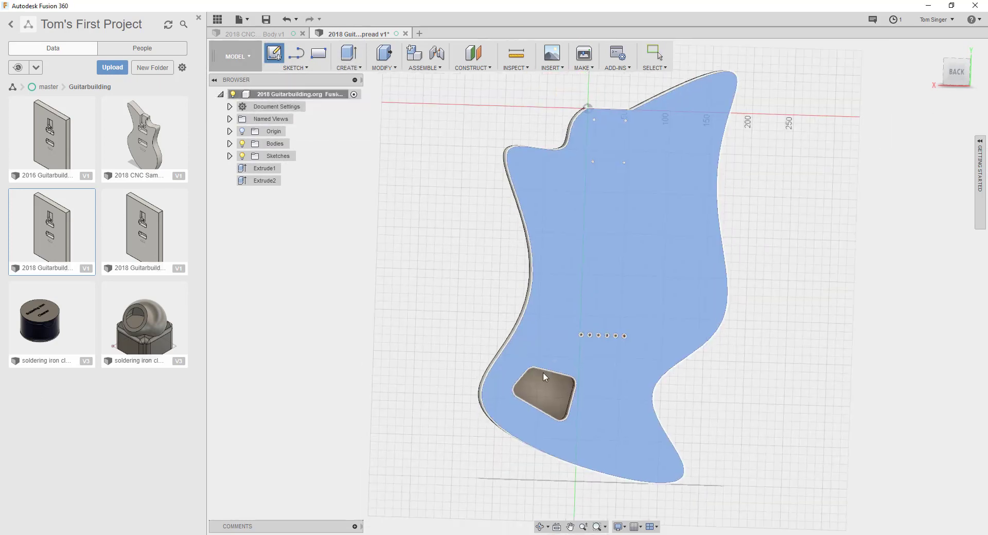
left_click(543, 372)
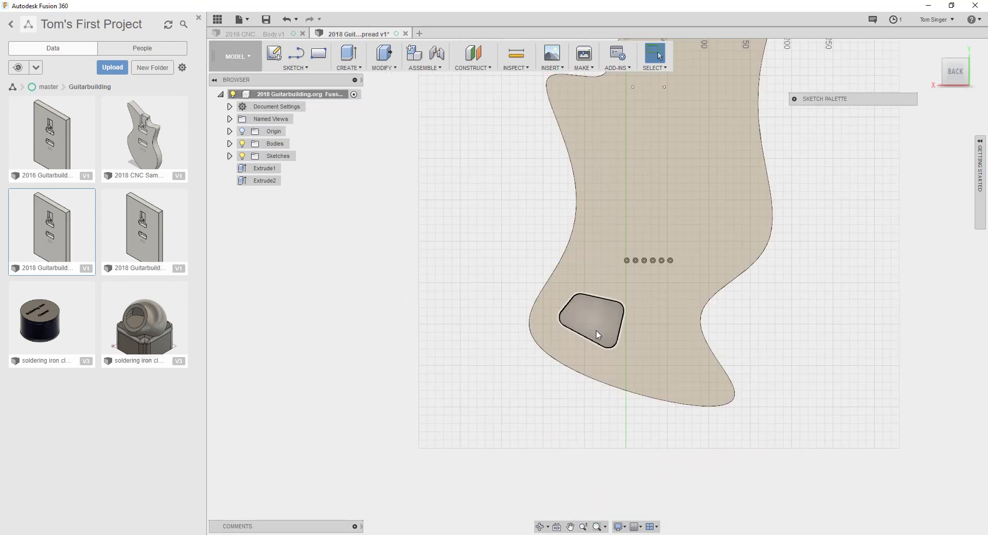
Offset the whole control cavity outline 10 mm outward to form the cover plate outline.
left_click(309, 68)
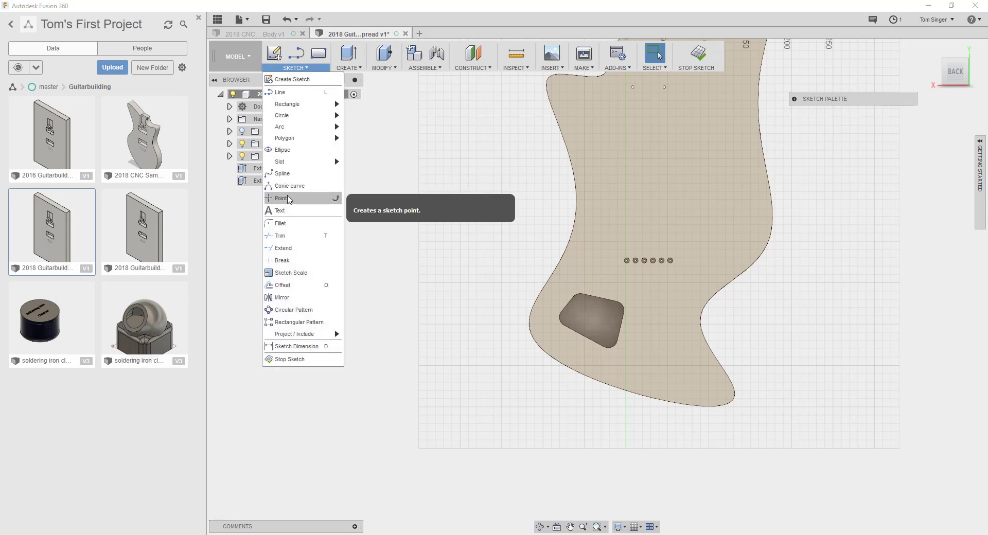
left_click(283, 286)
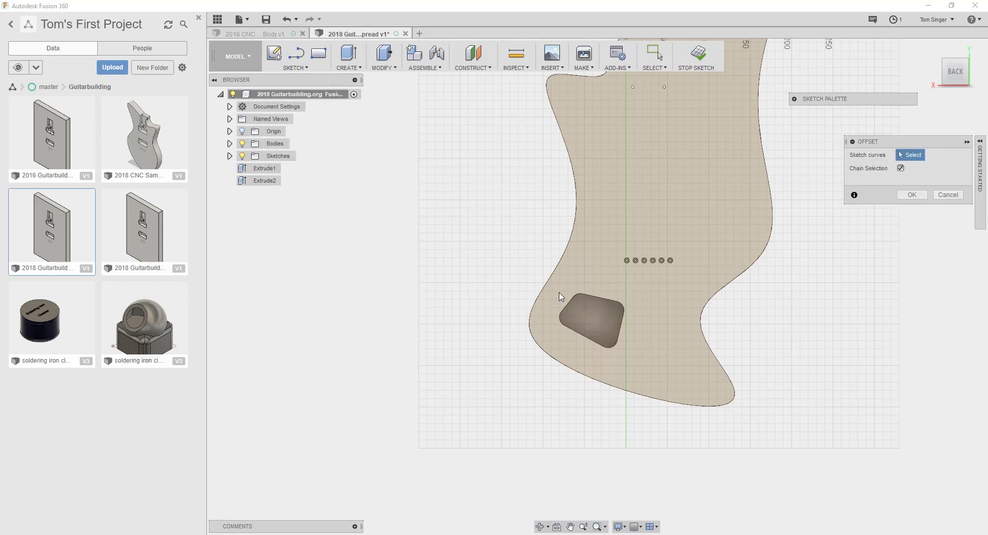
left_click(597, 298)
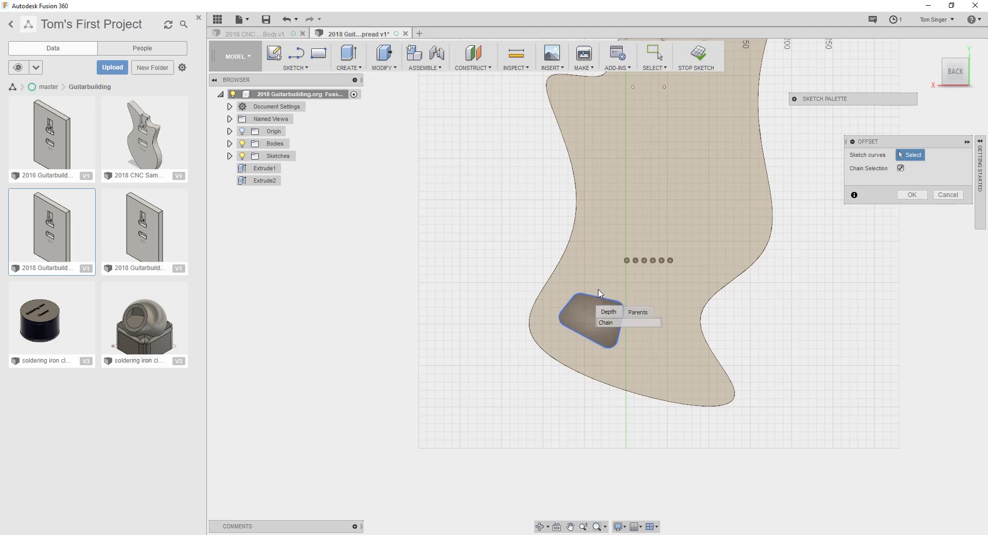
left_click(593, 298)
left_click_drag(592, 295, 593, 291)
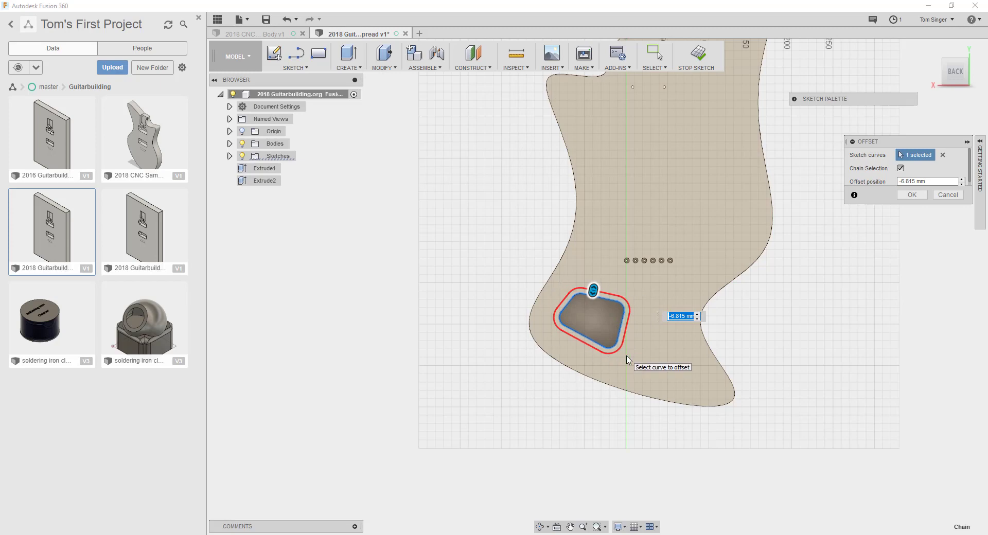
left_click_drag(593, 292, 594, 288)
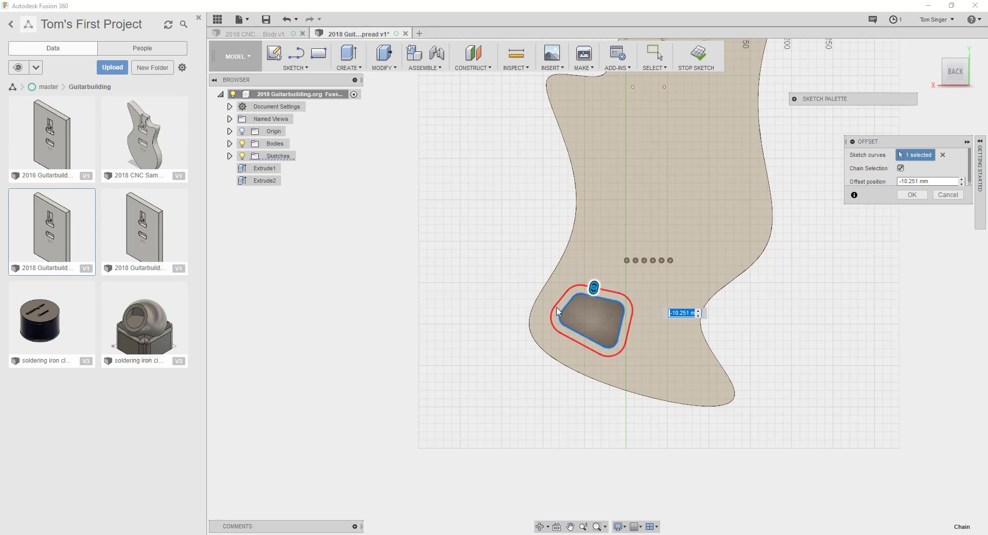
left_click(681, 313)
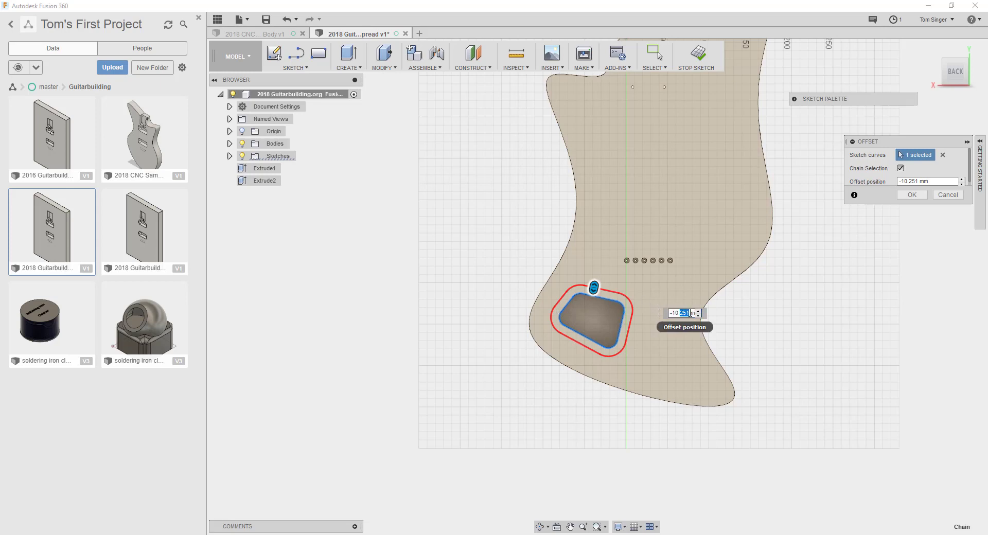
type("0")
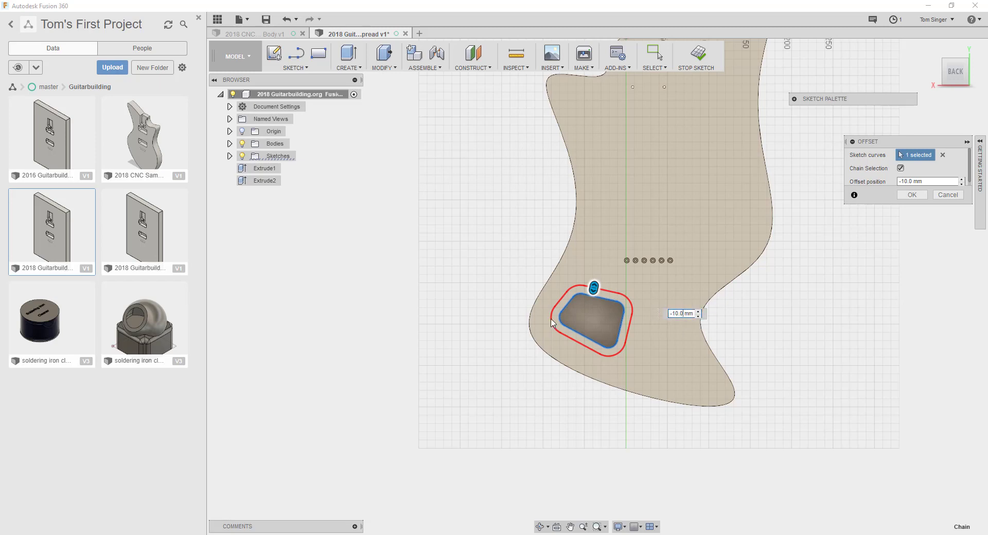
left_click(918, 199)
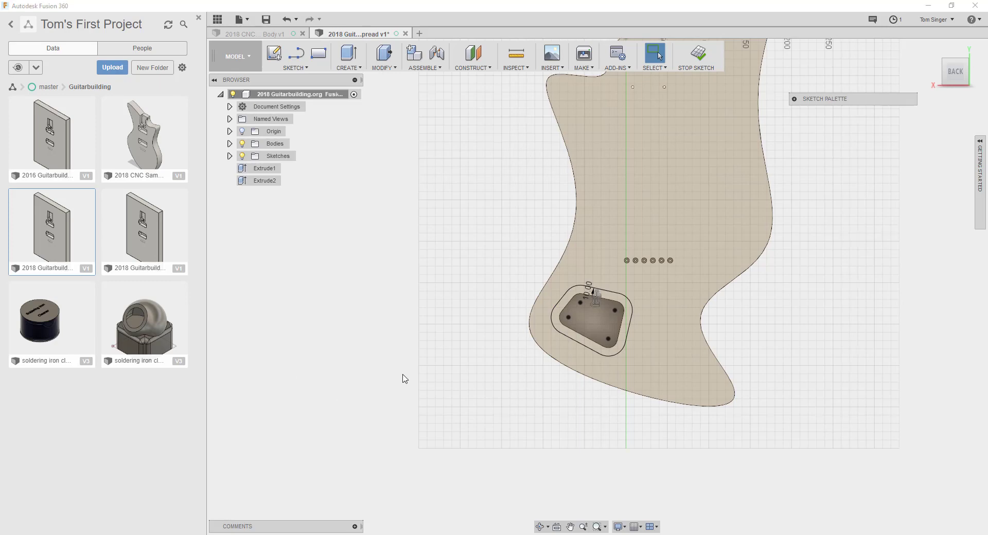
Extrude the ring between the cavity edge and its offset outline 3.55 mm into the body as a cover recess.
left_click(356, 59)
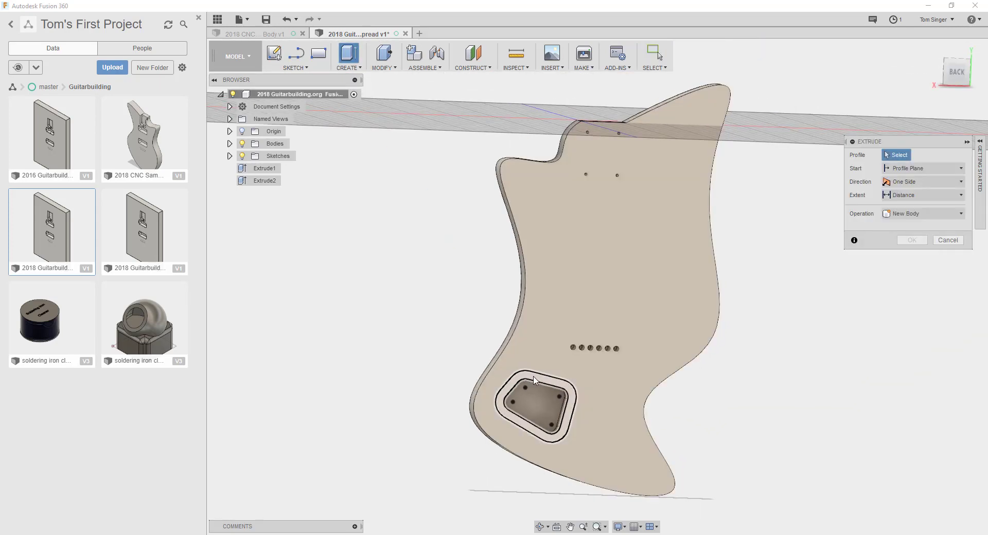
left_click(534, 380)
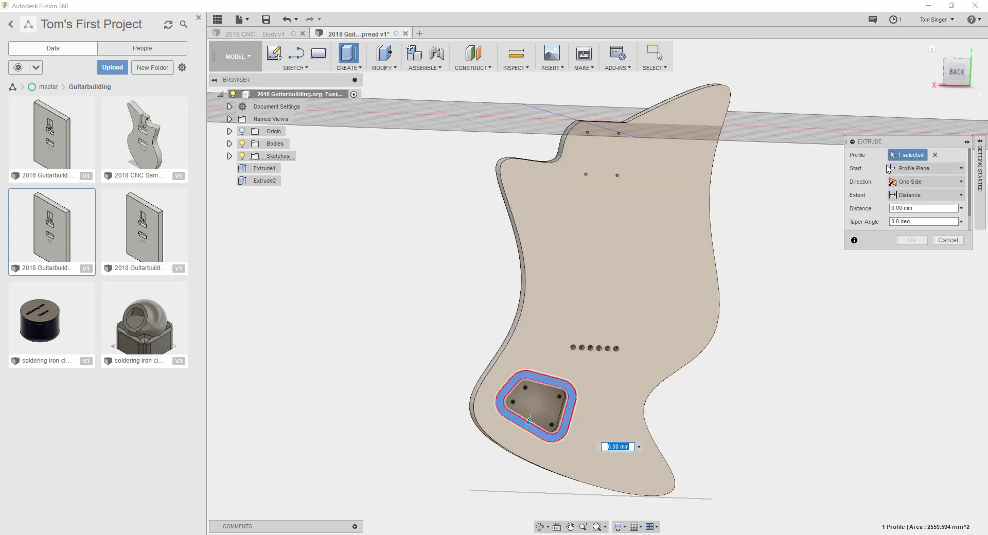
middle_click_drag(952, 70, 951, 69, "shift")
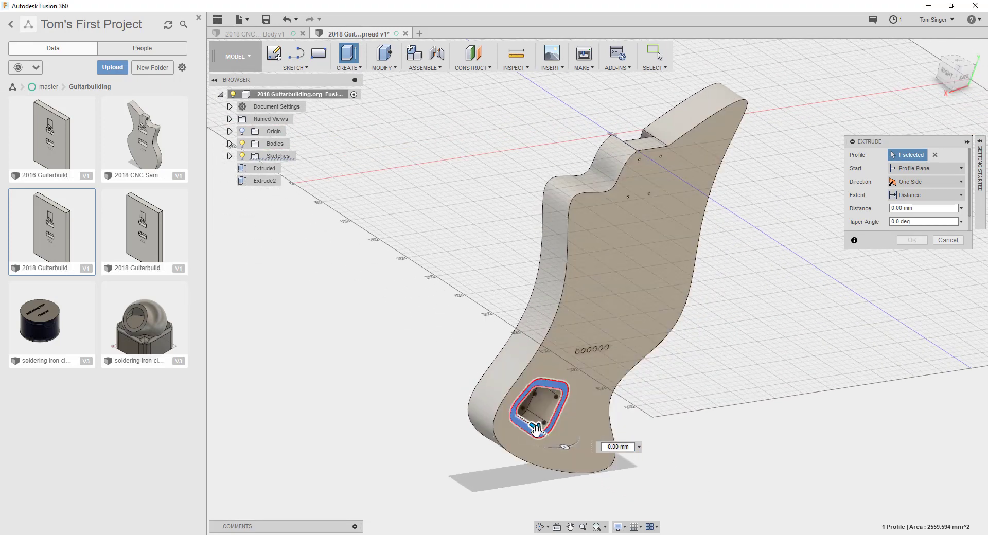
type("-10")
key("Return")
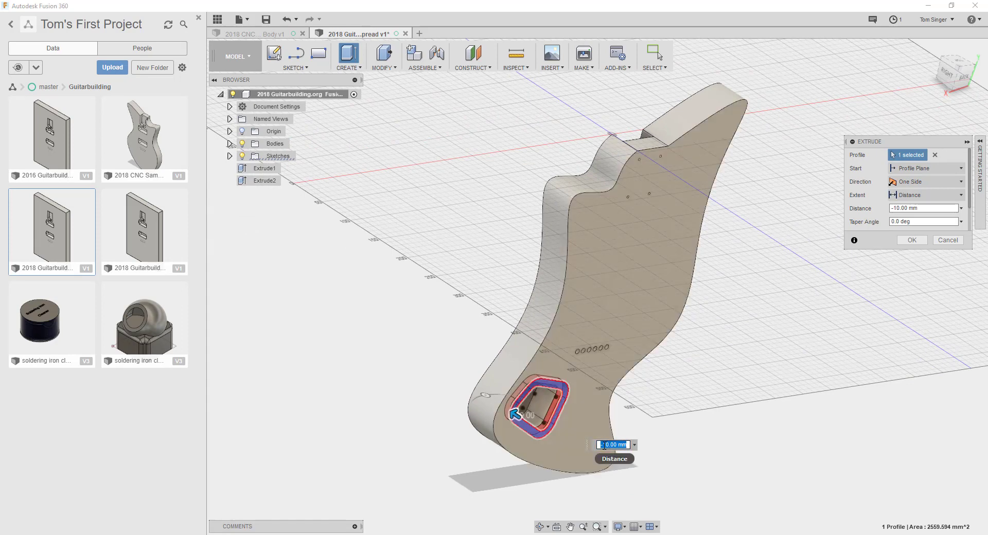
left_click_drag(603, 444, 613, 445)
type("3.55")
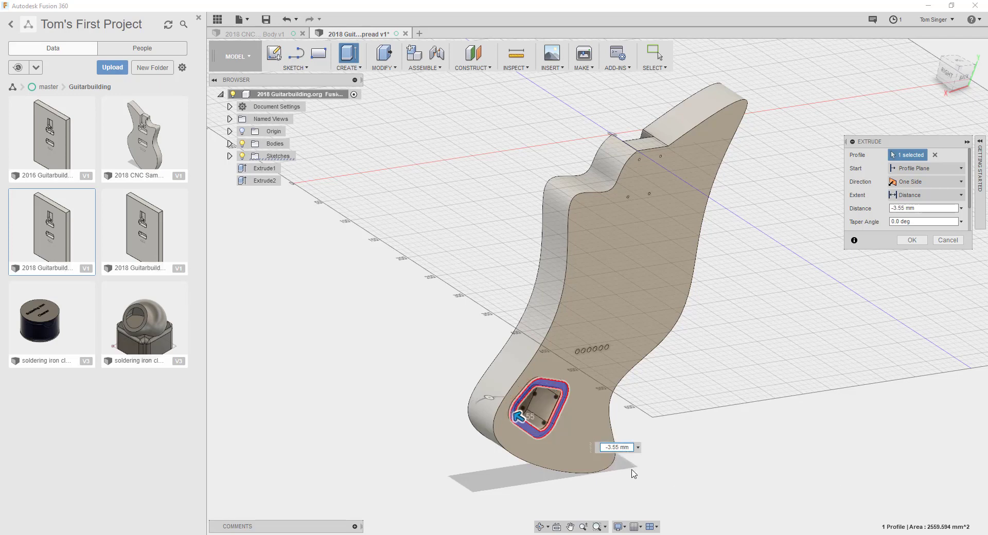
left_click(912, 240)
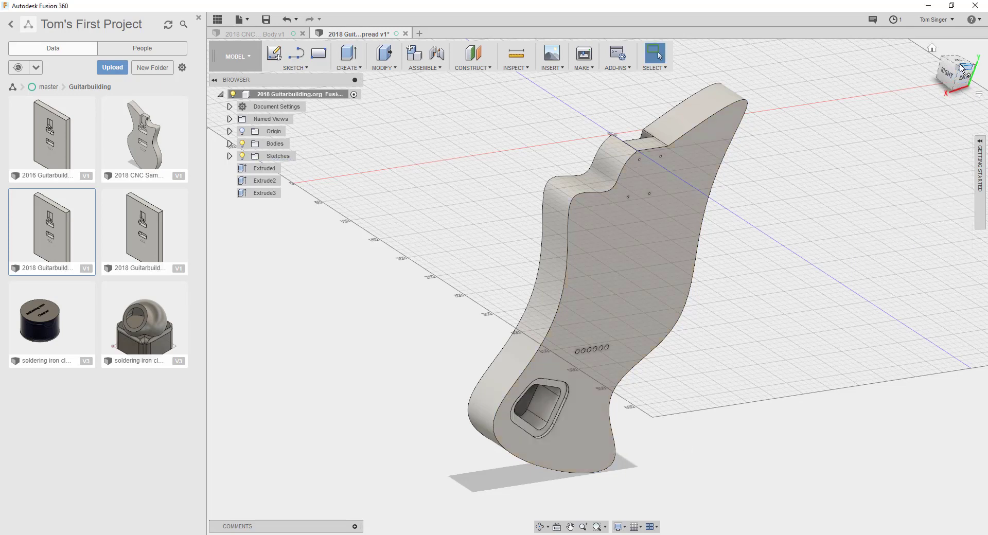
left_click_drag(958, 72, 854, 99)
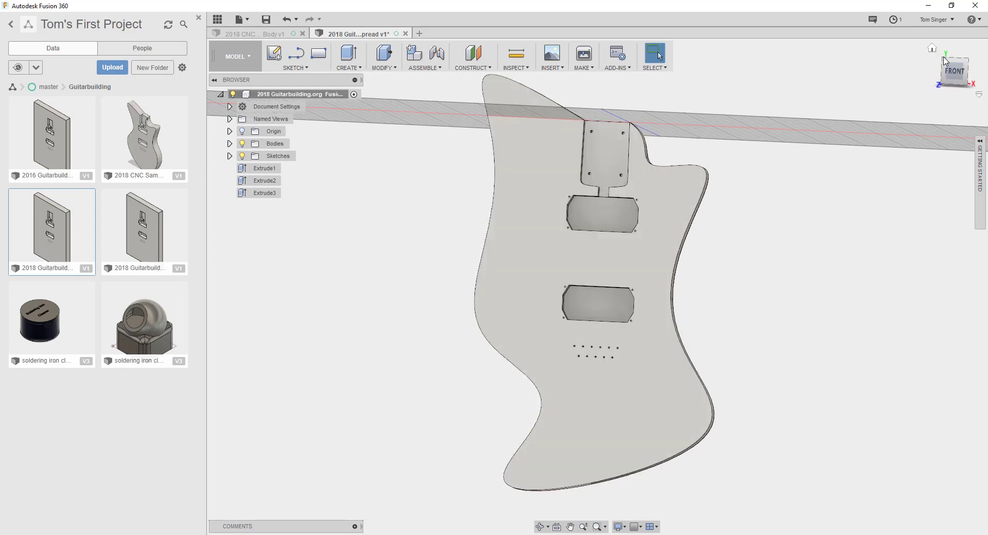
left_click_drag(945, 61, 967, 70)
middle_click_drag(728, 487, 402, 306, "shift")
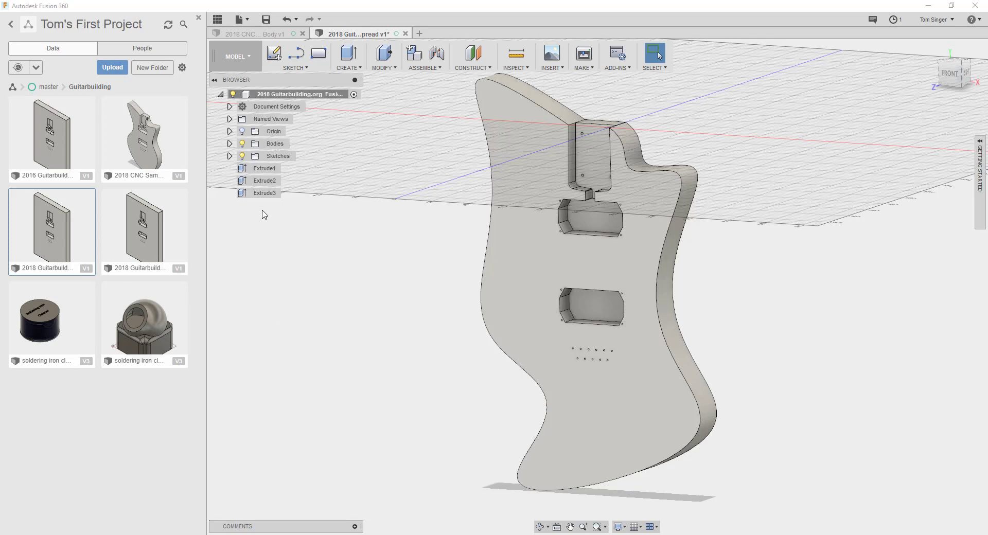
Change the document's active units to Inch.
left_click(229, 107)
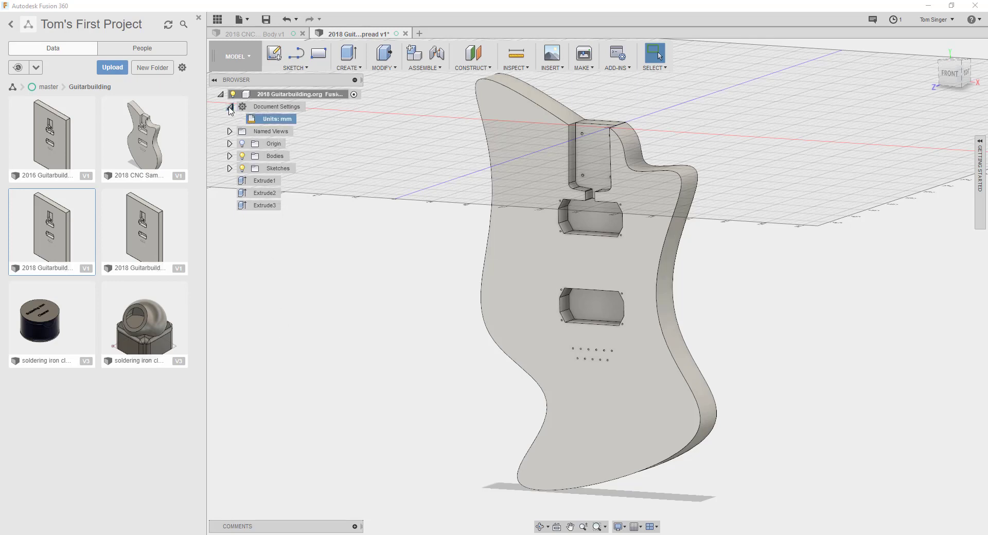
left_click(302, 119)
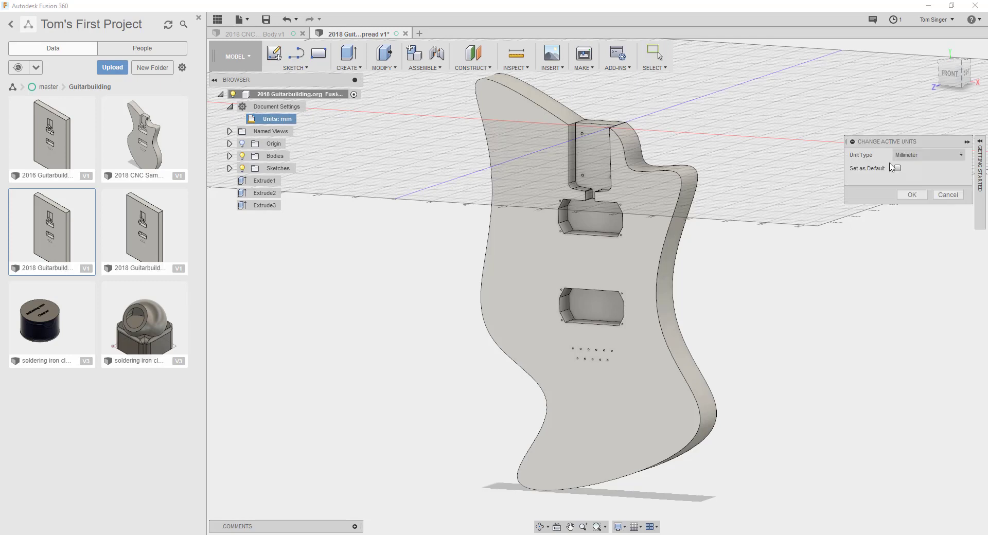
left_click(919, 155)
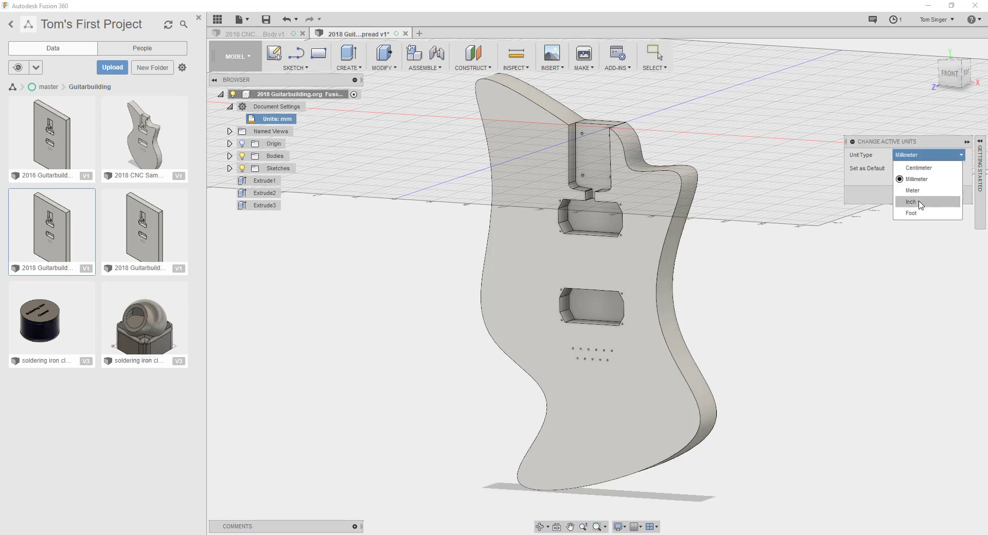
left_click(918, 203)
left_click(913, 196)
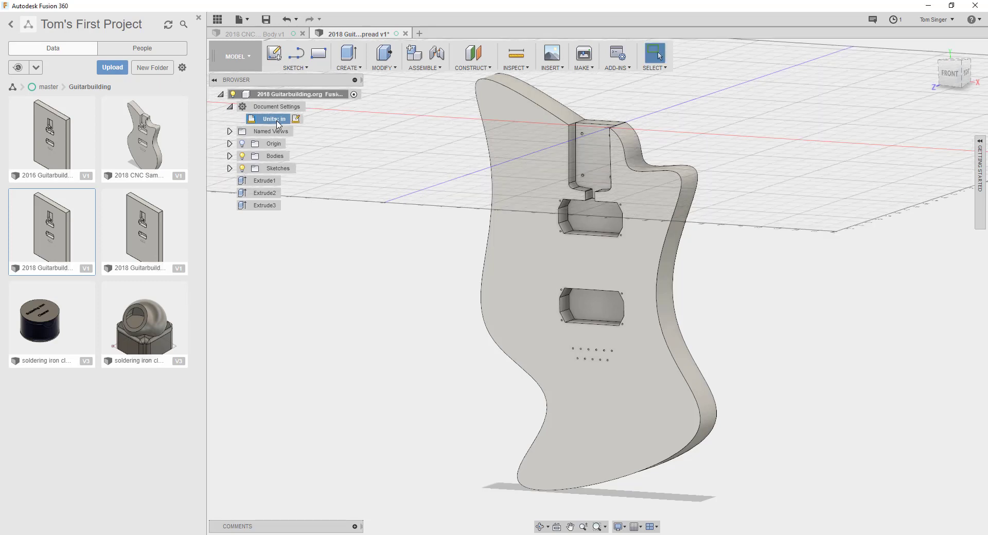
Save a copy of the design as "Fusion video demo guitar body" in the Guitarbuilding folder.
left_click(247, 20)
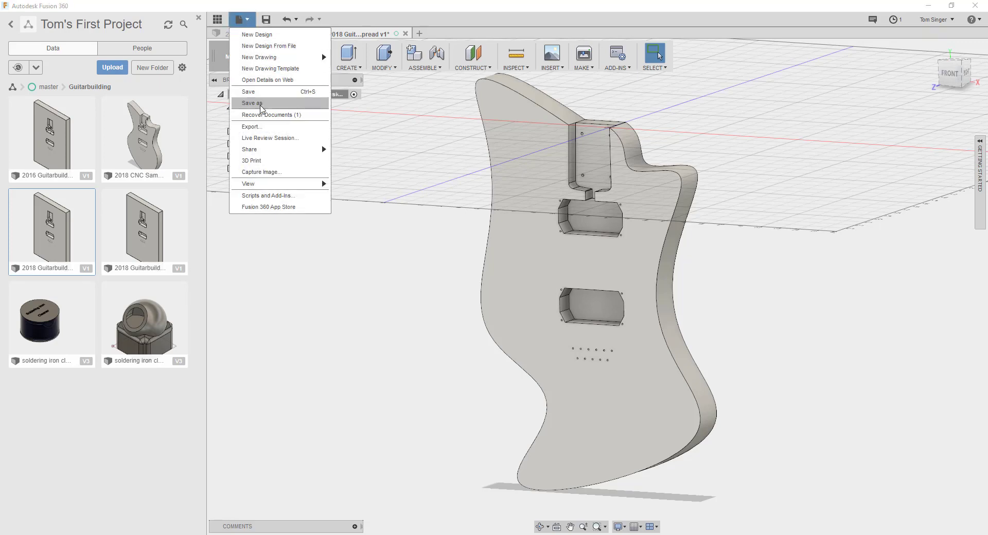
left_click(261, 103)
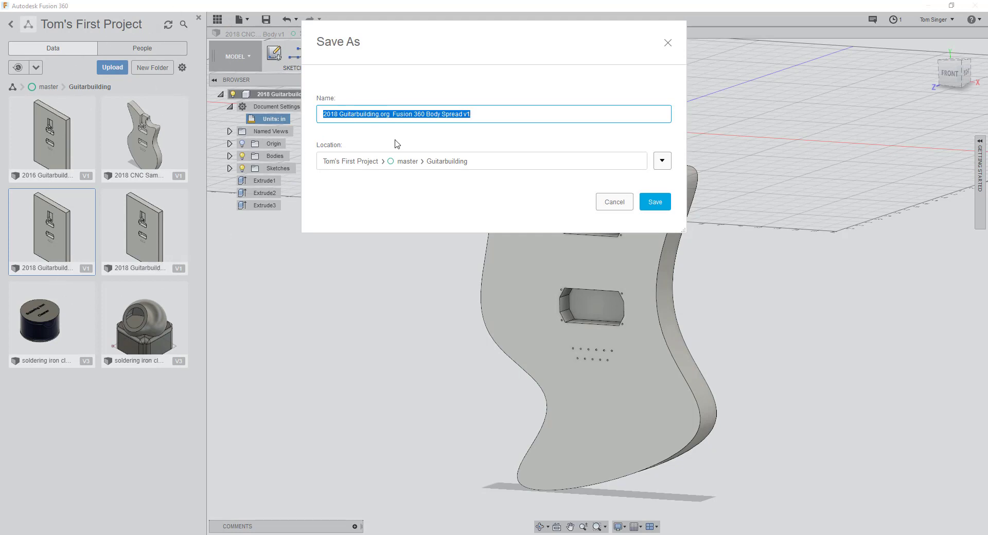
left_click(474, 115)
left_click_drag(466, 116, 341, 118)
left_click_drag(336, 116, 321, 115)
type("Fusion video demo guitar body")
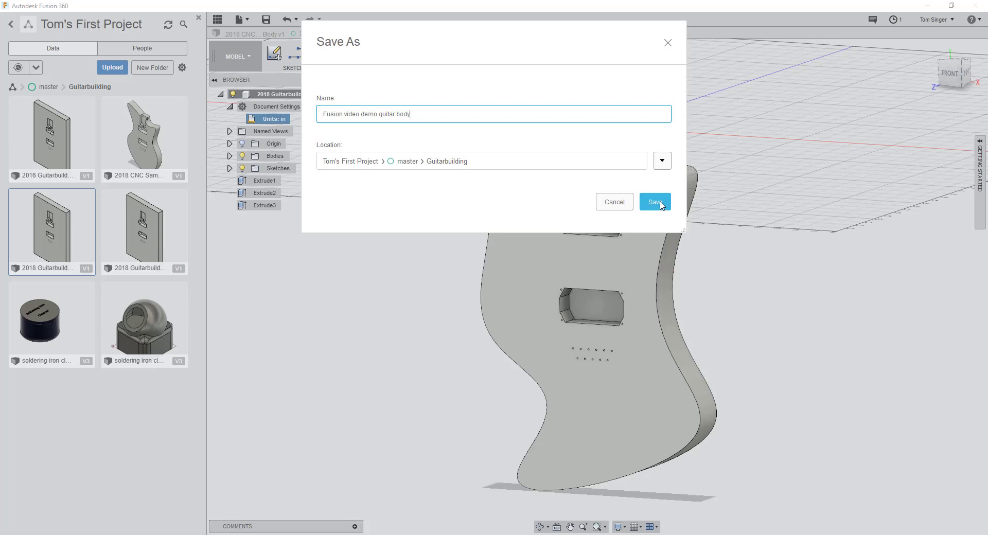
left_click(662, 205)
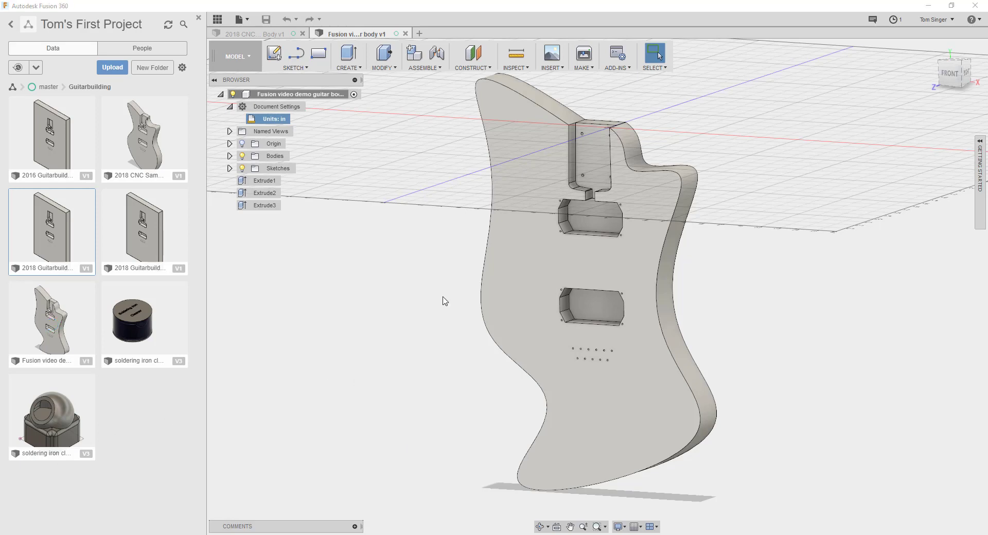
right_click(375, 247)
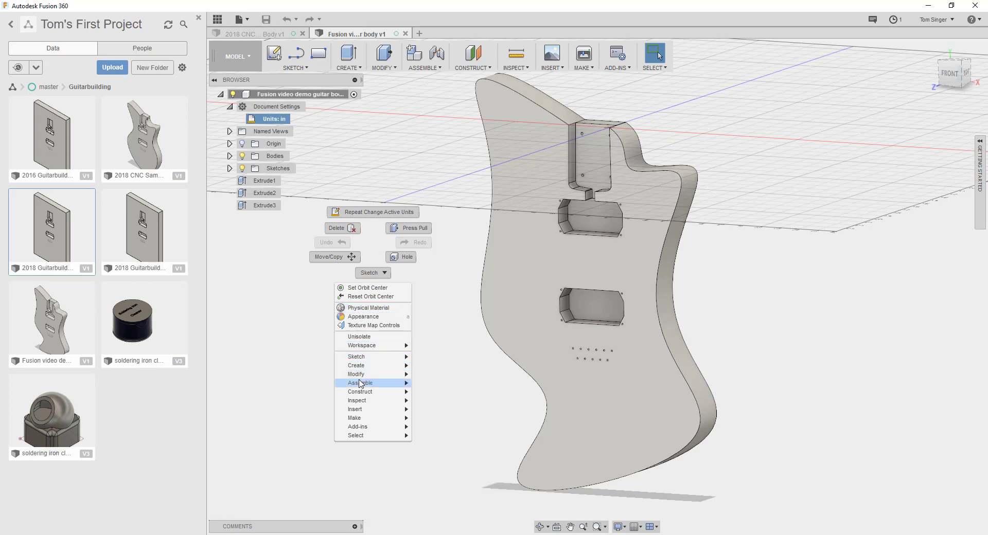
mouse_move(362, 379)
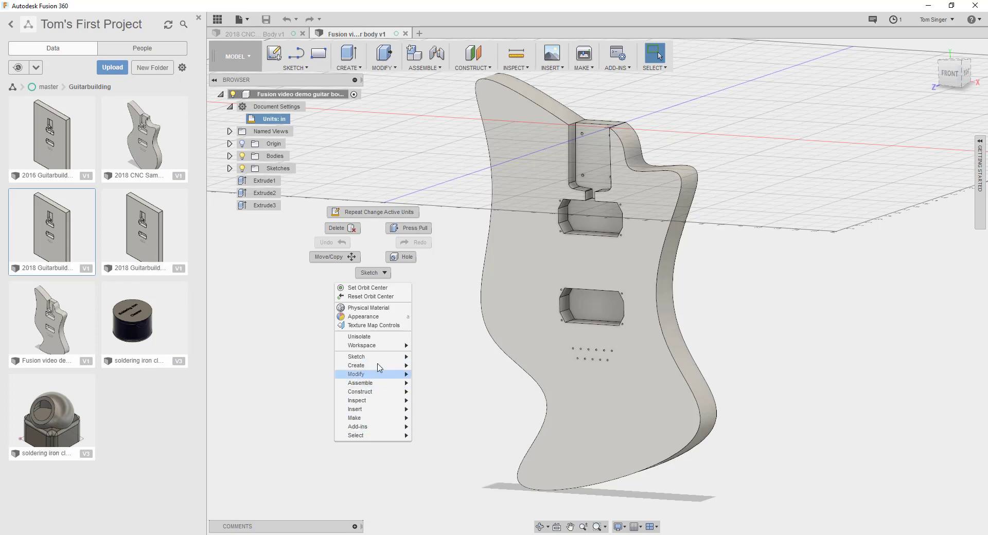
key("Escape")
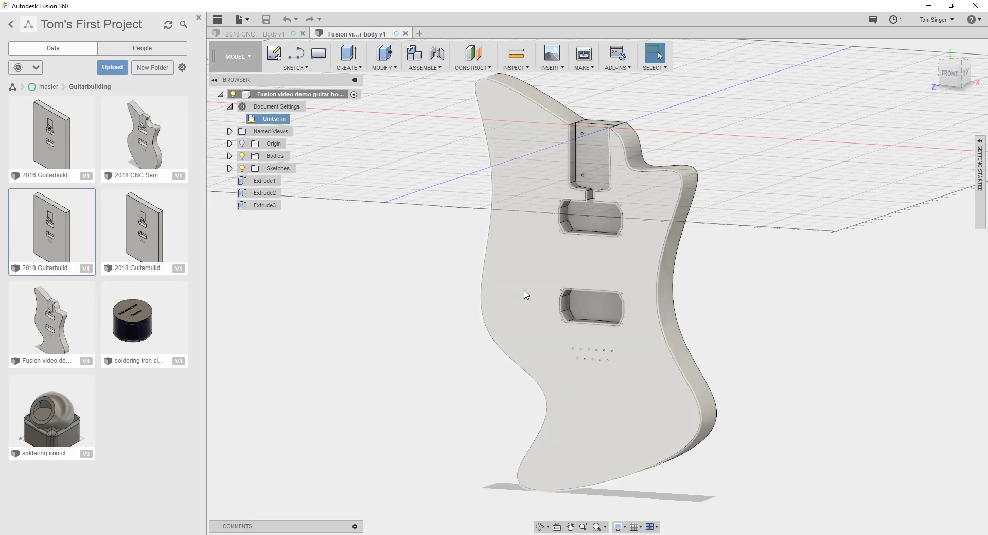
right_click(524, 291)
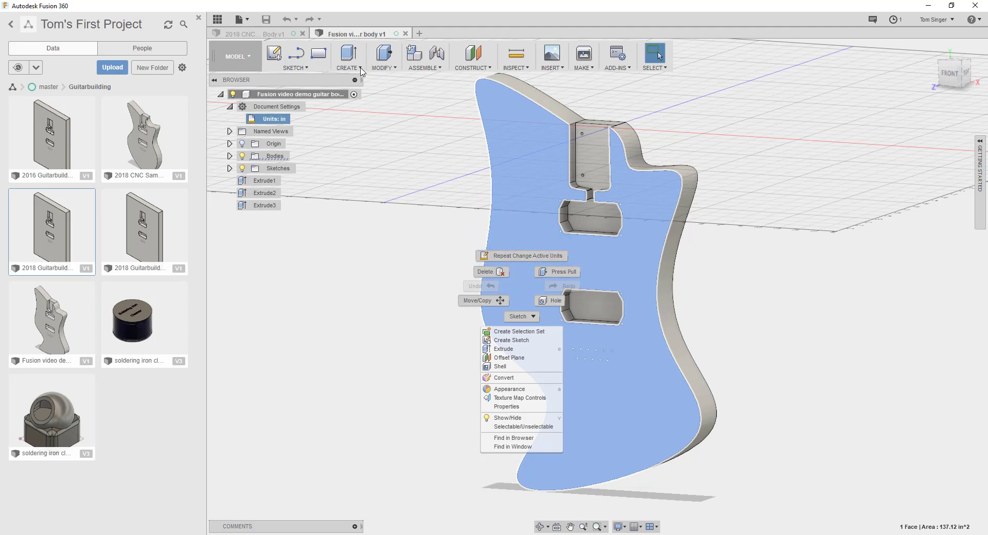
left_click(362, 69)
left_click(363, 70)
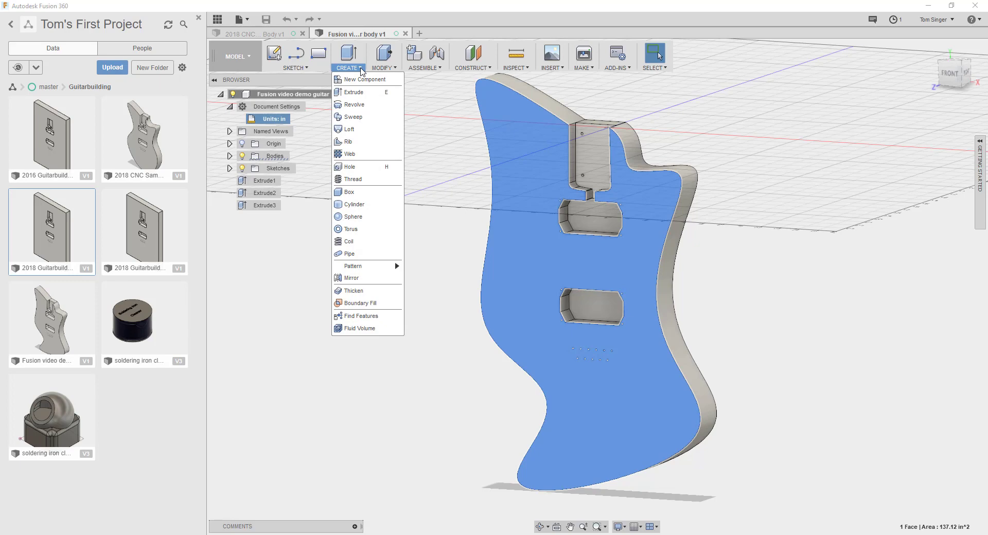